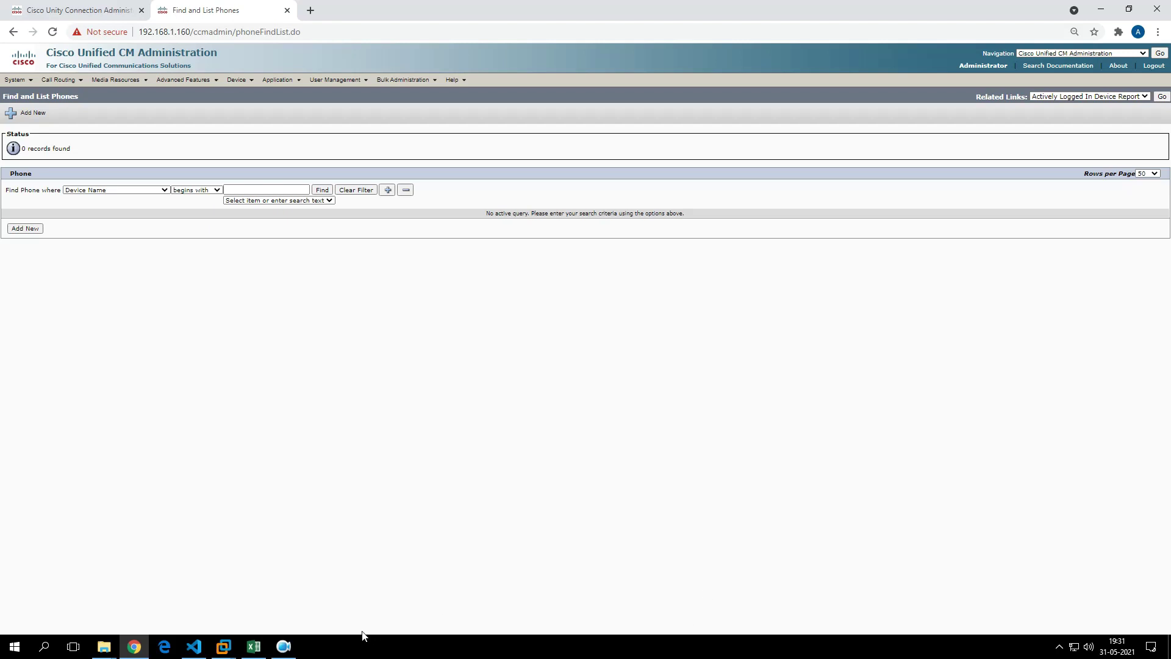
- Check Users.csv for three users numbered 10010–10012, then return to the browser's phone list
{"action": "left_click", "coordinate": [263, 638]}
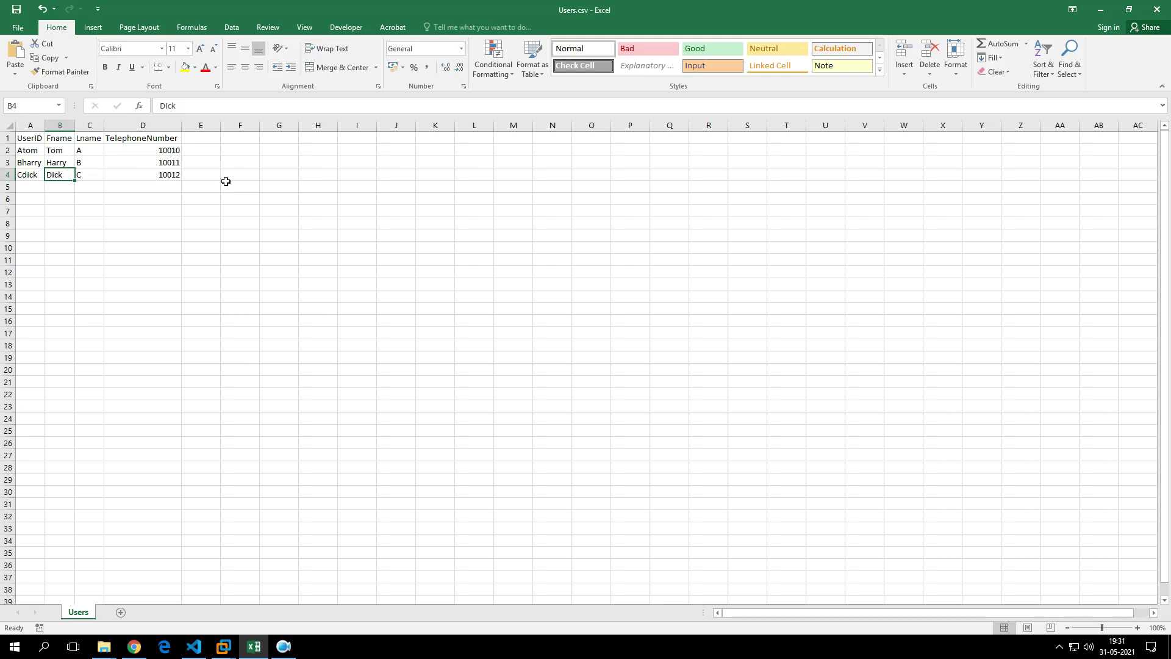
{"action": "left_click", "coordinate": [150, 638]}
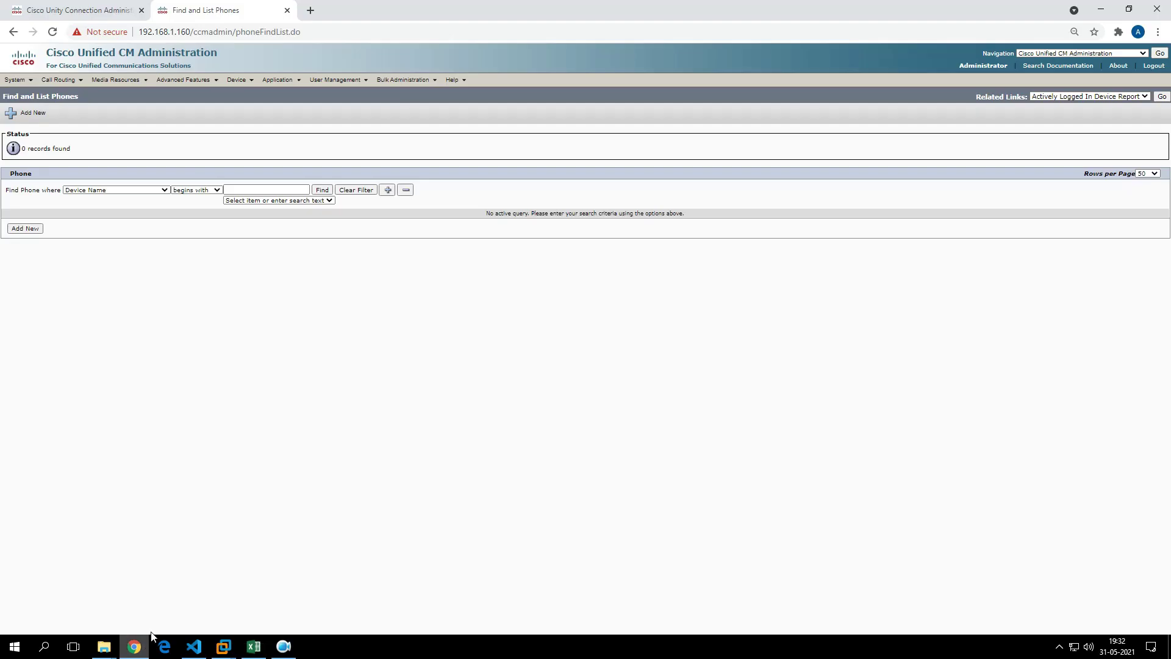
- Confirm that Find and List Phones and the Route Plan Report return no entries
{"action": "left_click", "coordinate": [321, 190]}
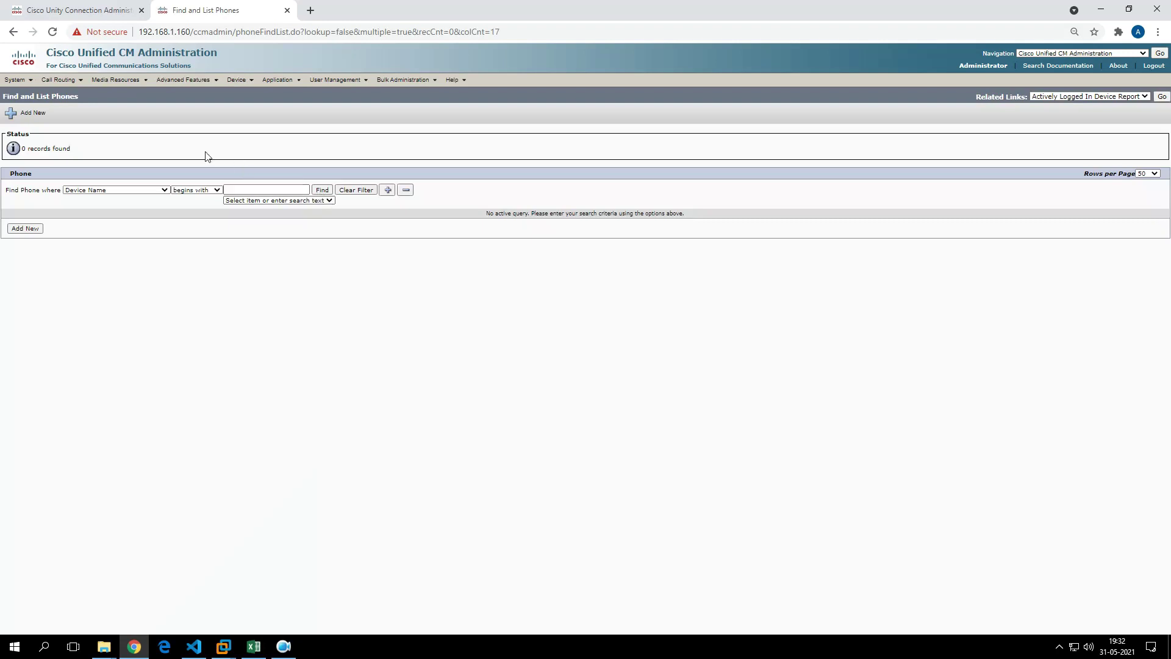
{"action": "mouse_move", "coordinate": [58, 80]}
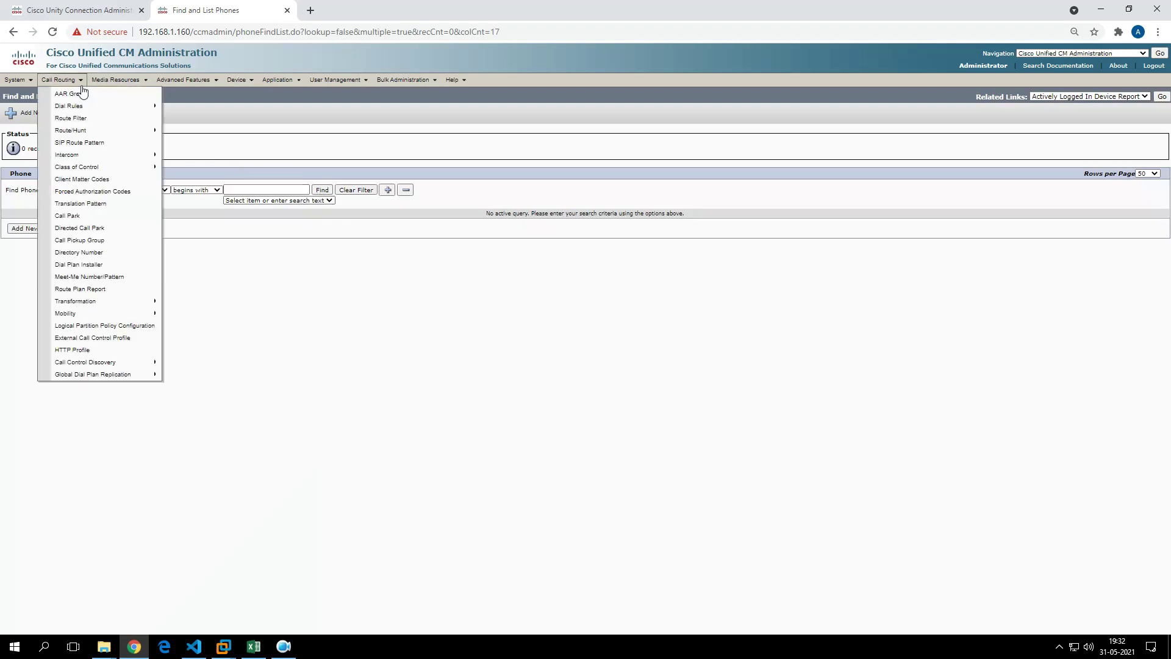
{"action": "left_click", "coordinate": [135, 291]}
{"action": "left_click", "coordinate": [436, 183]}
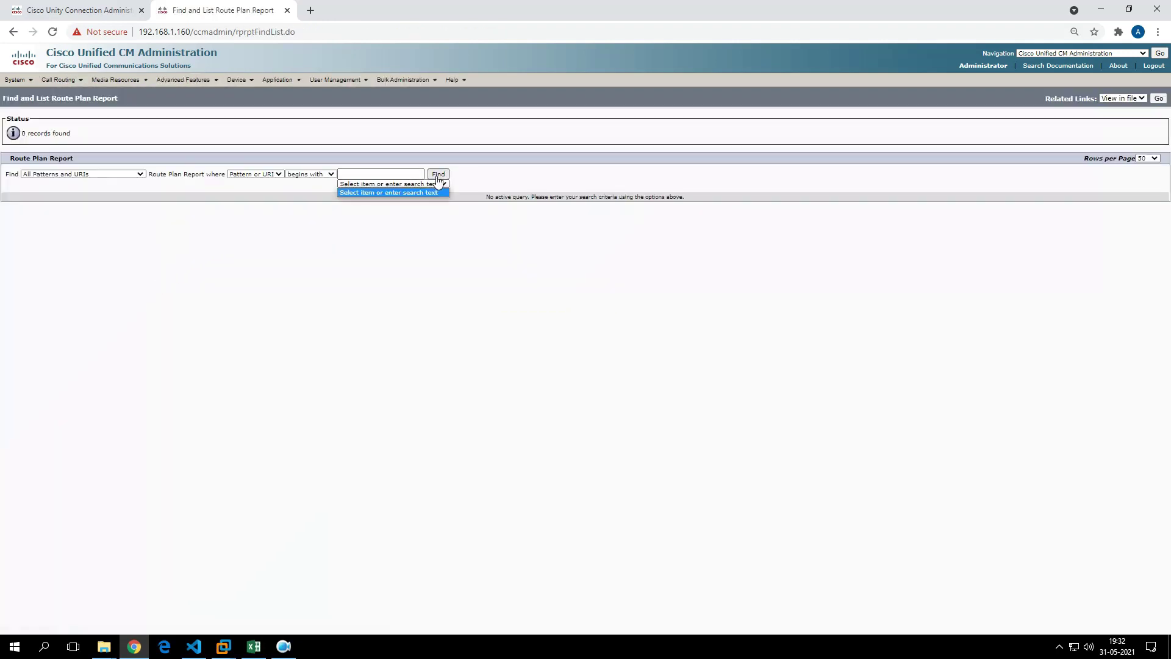
{"action": "left_click", "coordinate": [437, 179]}
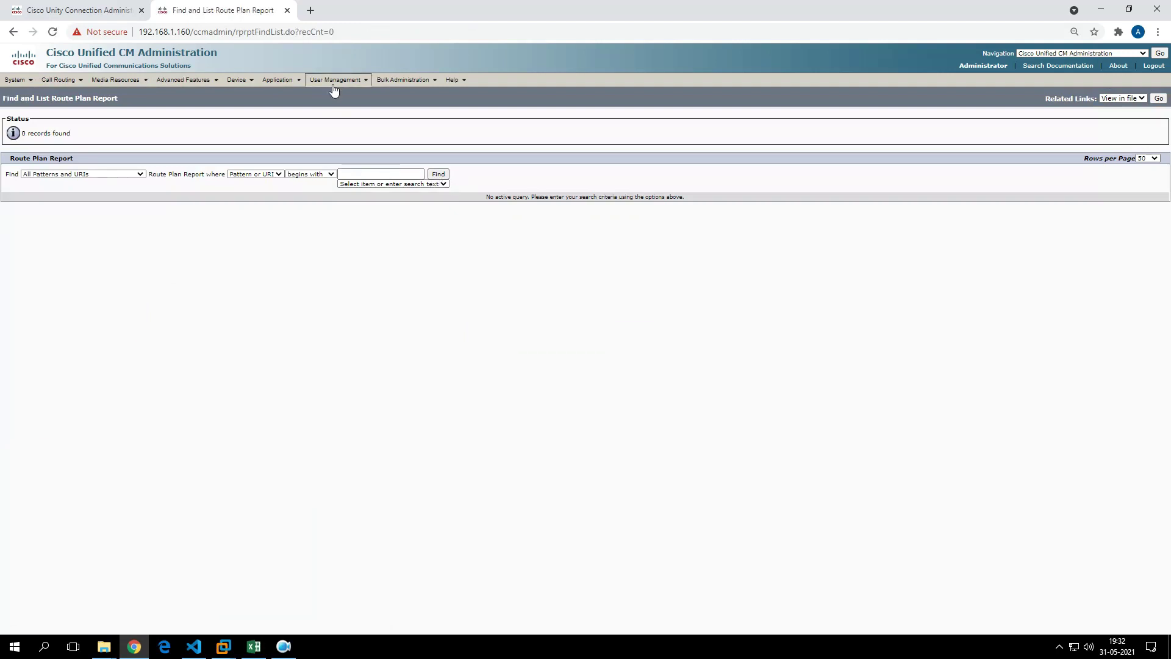
- List the end users, showing only two, then switch to Unity Connection's user list
{"action": "mouse_move", "coordinate": [334, 84]}
{"action": "left_click", "coordinate": [335, 108]}
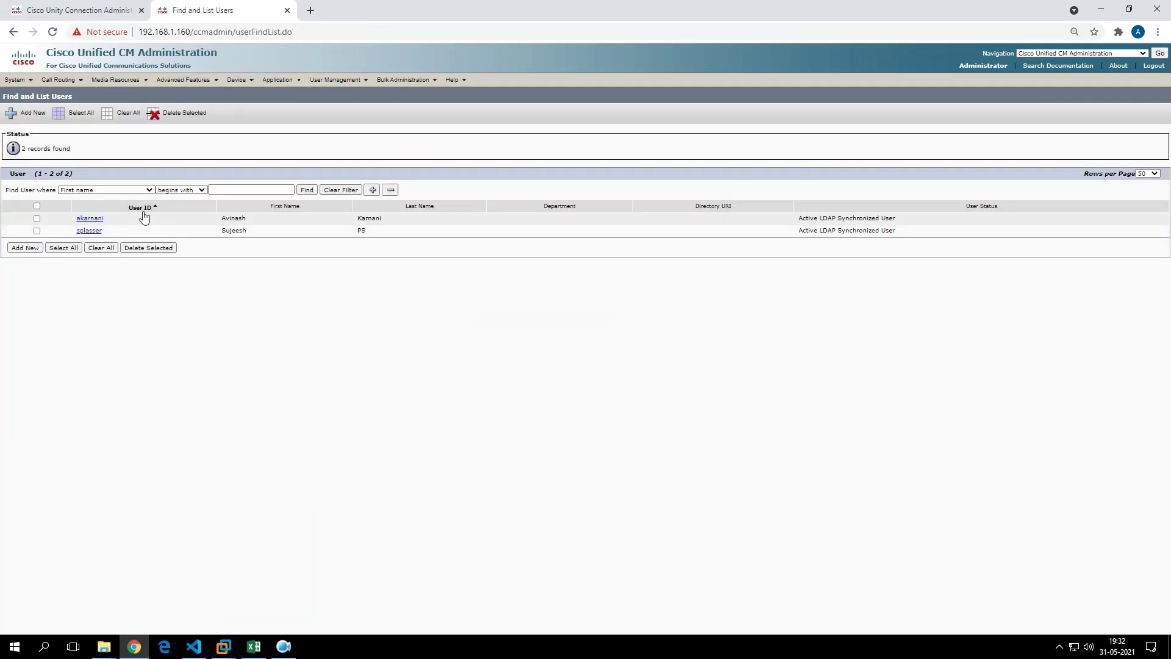
{"action": "left_click", "coordinate": [116, 9]}
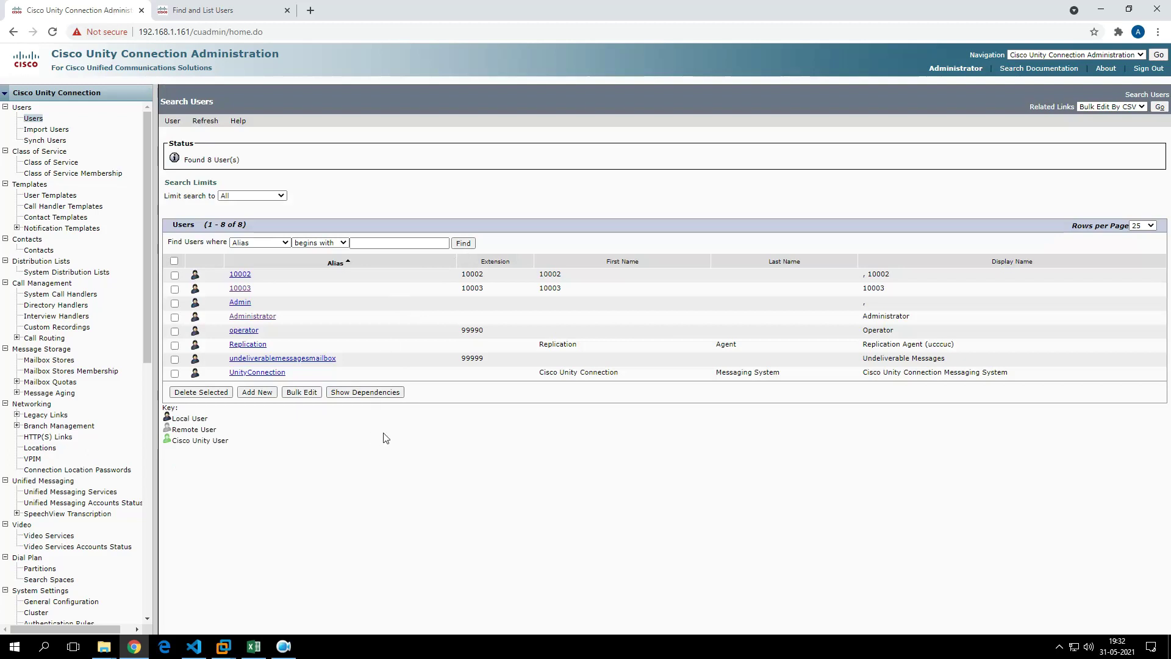
- Bring Visual Studio Code forward with automation.py ready in the PowerShell terminal
{"action": "left_click", "coordinate": [194, 645]}
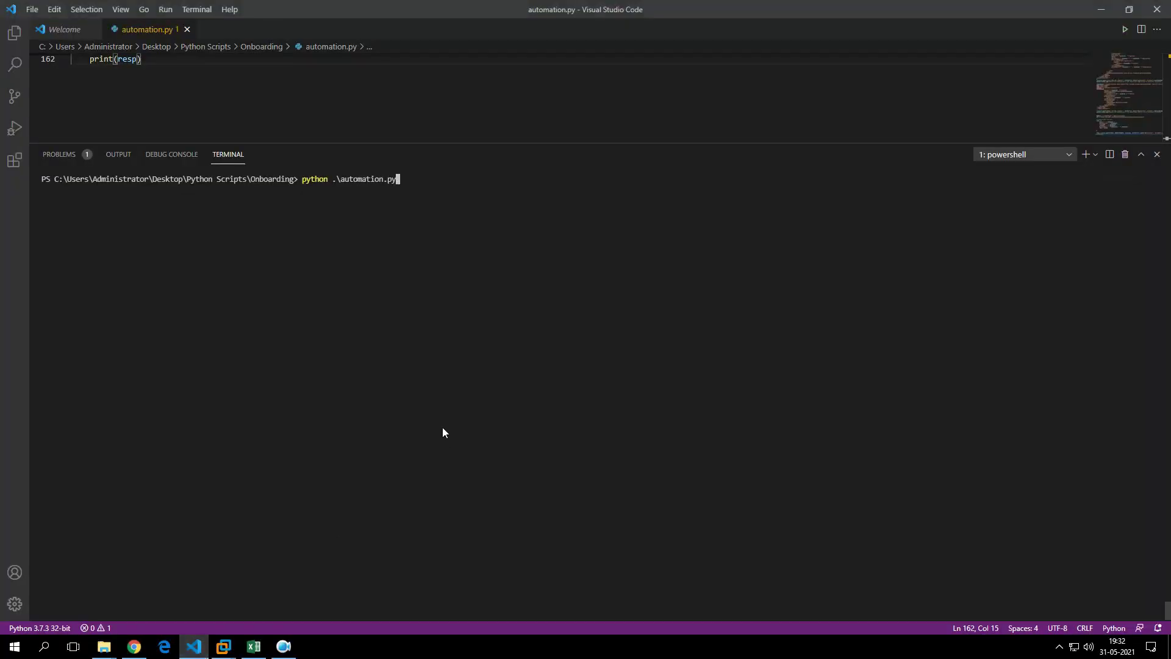
- Run python .\automation.py until it ends with three Response [201] results, then return to the browser
{"action": "key", "text": "Return"}
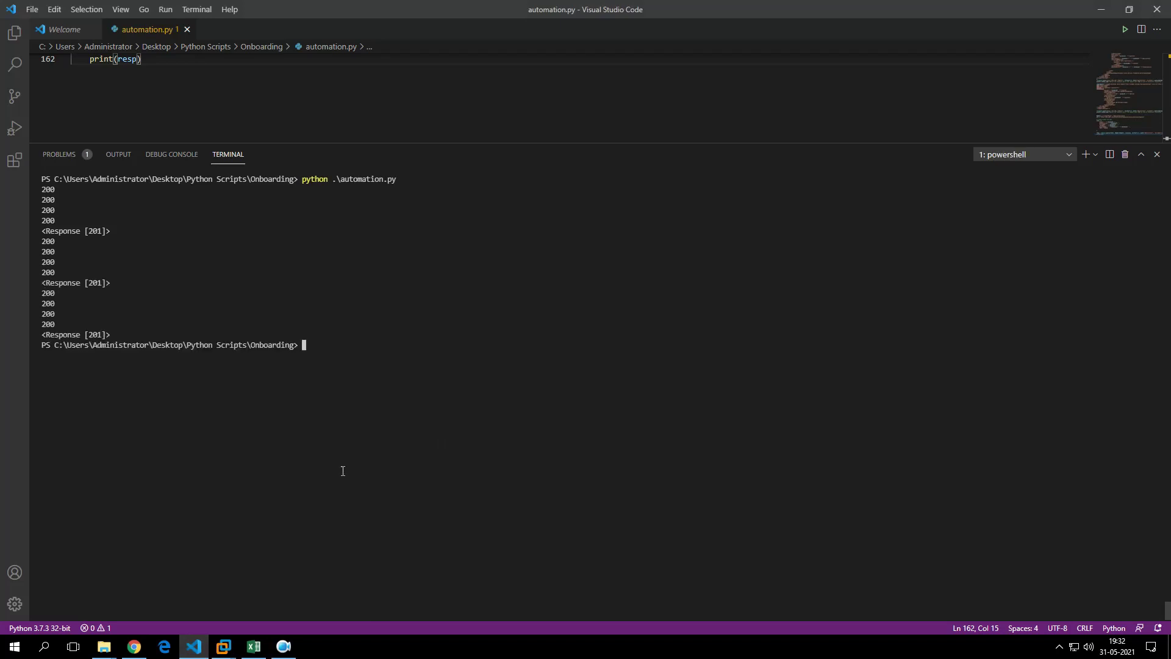
{"action": "left_click", "coordinate": [140, 637]}
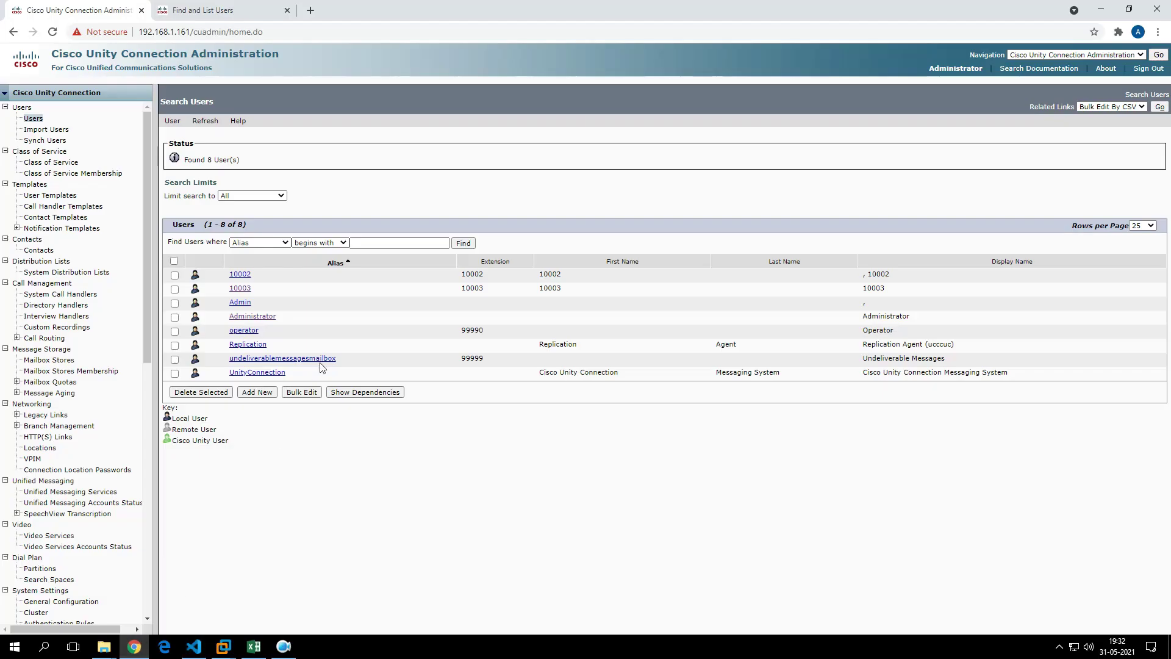
- Refresh Find and List Users to show 5 users and open the first new user
{"action": "left_click", "coordinate": [262, 10]}
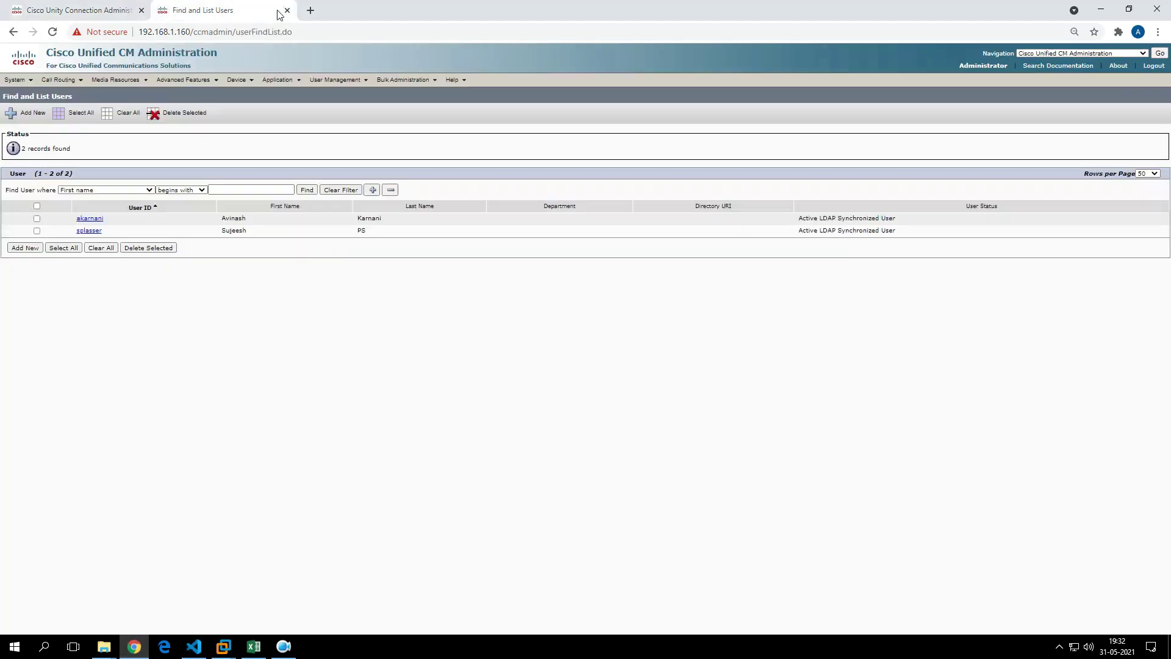
{"action": "left_click", "coordinate": [308, 190]}
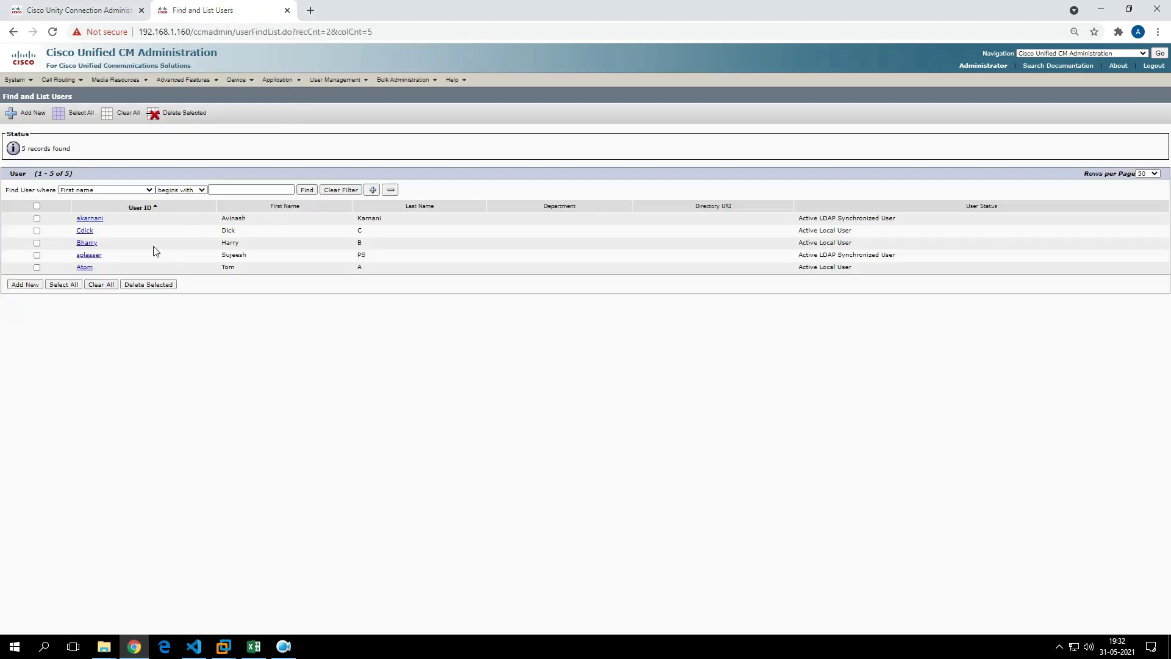
{"action": "left_click", "coordinate": [84, 268]}
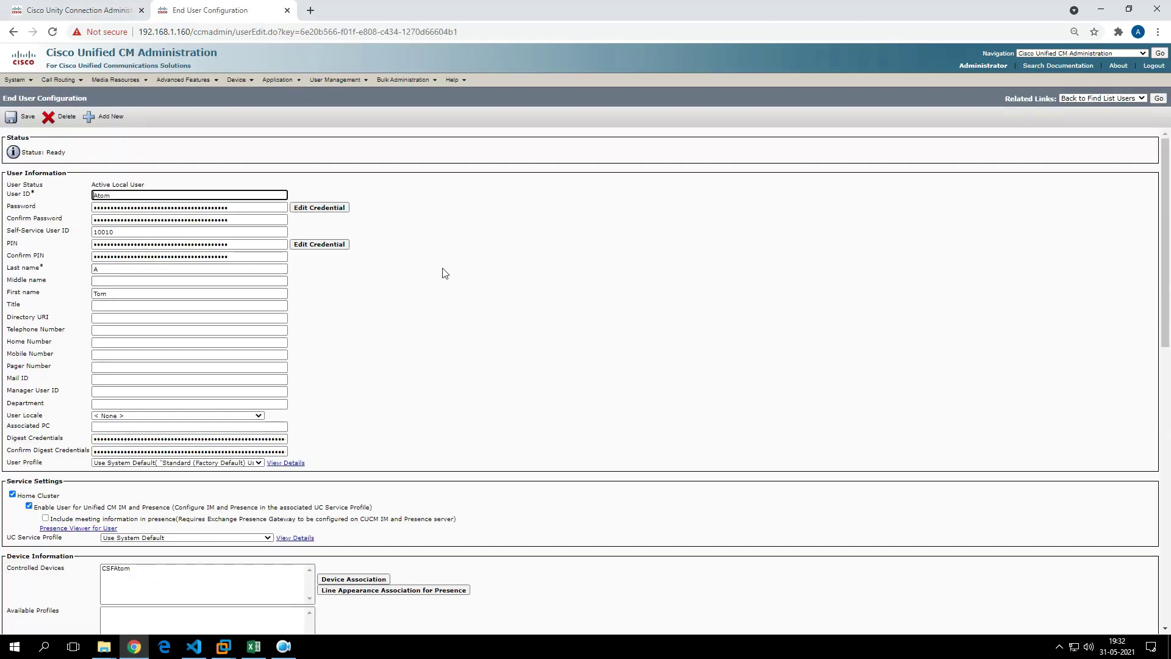
- Review the user's controlled CSF device and primary extension 10010, then go to the phone list
{"action": "scroll", "coordinate": [448, 272], "scroll_direction": "down", "scroll_amount": 1}
{"action": "scroll", "coordinate": [449, 272], "scroll_direction": "down", "scroll_amount": 1}
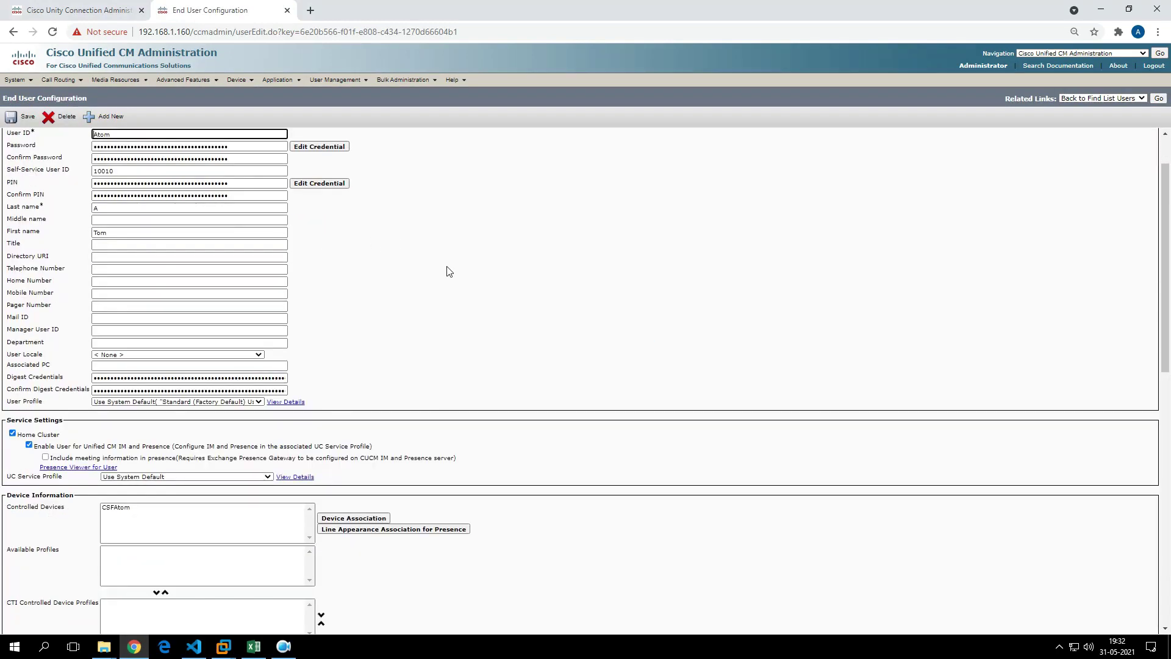
{"action": "scroll", "coordinate": [449, 272], "scroll_direction": "down", "scroll_amount": 1}
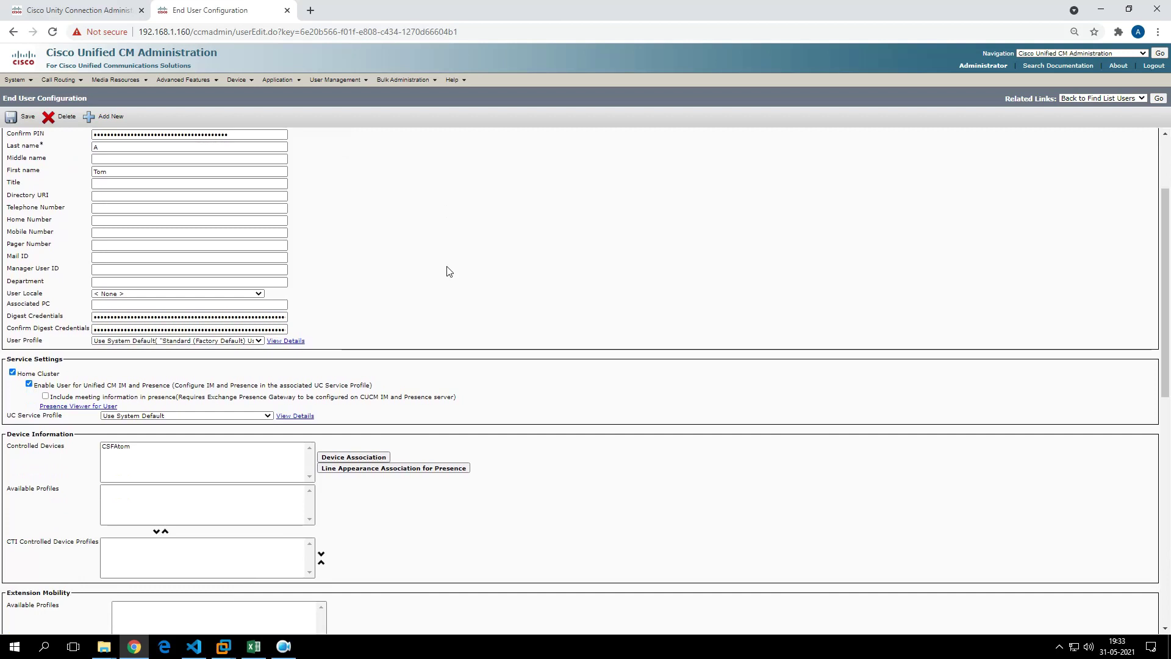
{"action": "scroll", "coordinate": [449, 272], "scroll_direction": "down", "scroll_amount": 1}
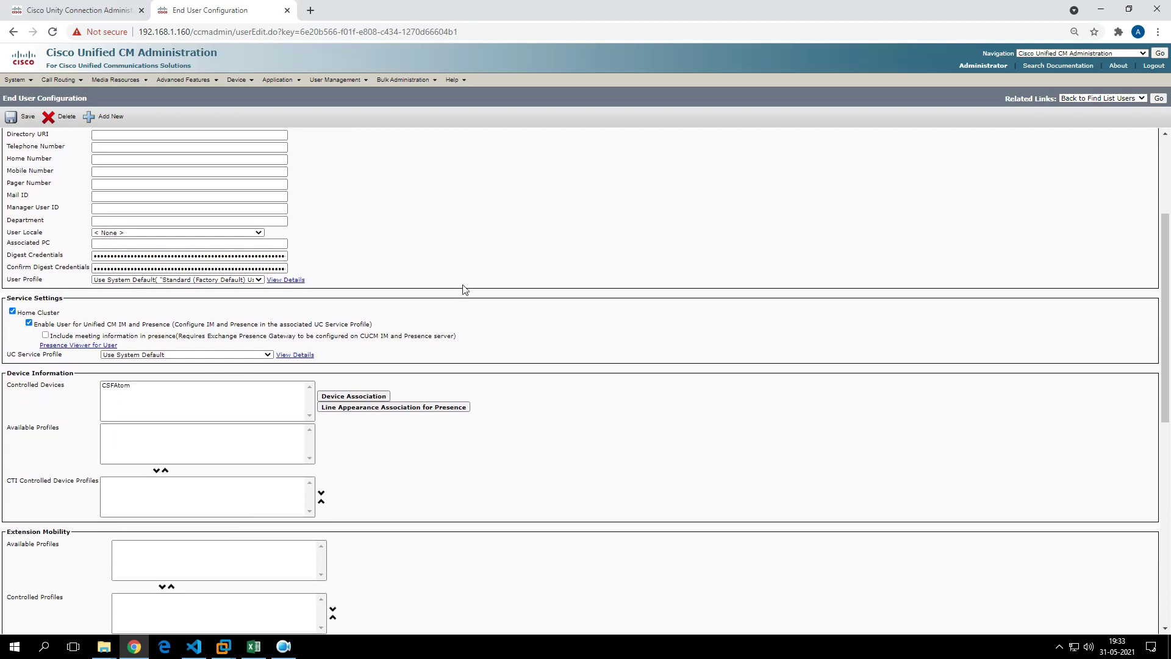
{"action": "scroll", "coordinate": [475, 292], "scroll_direction": "down", "scroll_amount": 2}
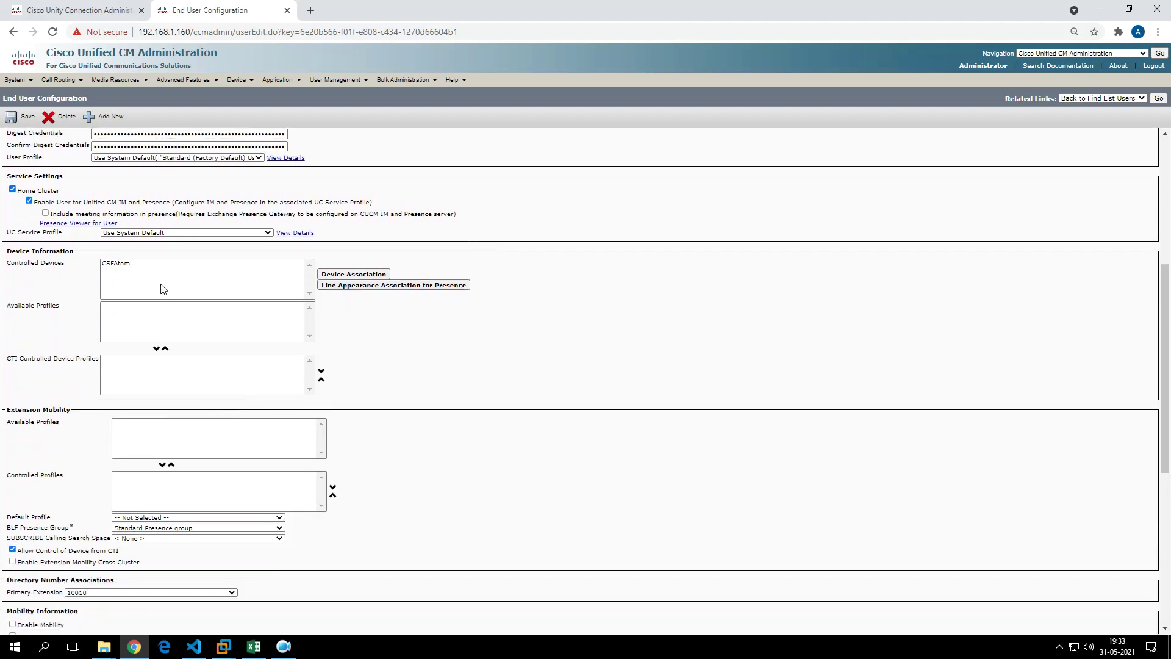
{"action": "scroll", "coordinate": [169, 295], "scroll_direction": "down", "scroll_amount": 2}
{"action": "scroll", "coordinate": [404, 450], "scroll_direction": "down", "scroll_amount": 1}
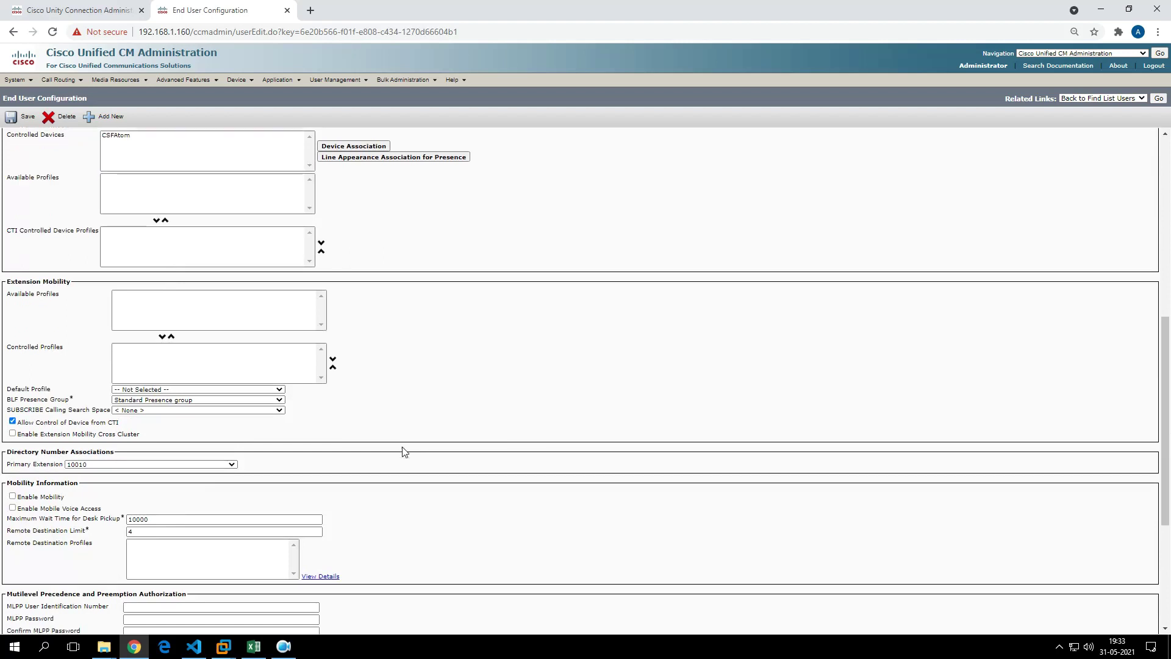
{"action": "scroll", "coordinate": [112, 419], "scroll_direction": "down", "scroll_amount": 2}
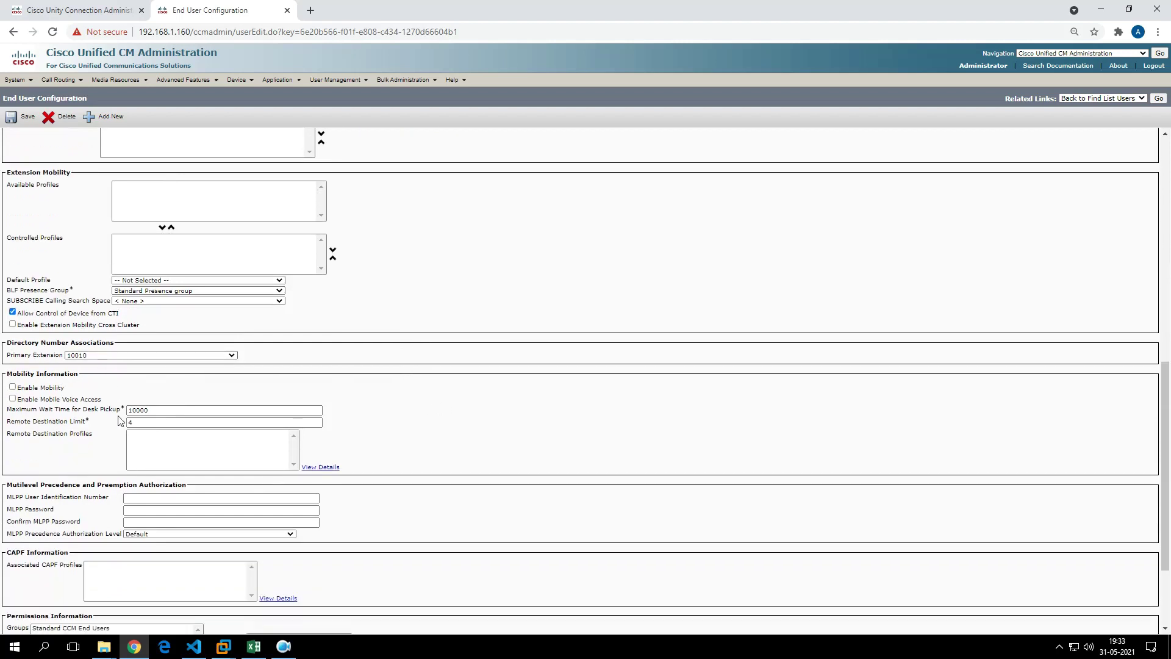
{"action": "scroll", "coordinate": [163, 368], "scroll_direction": "down", "scroll_amount": 1}
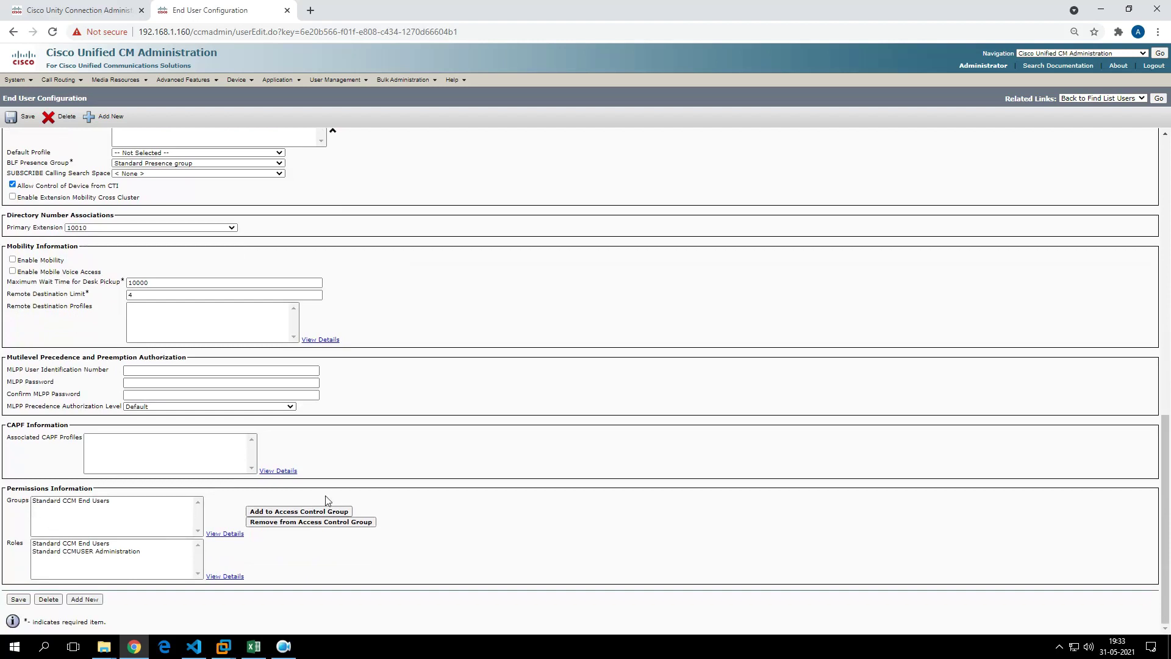
{"action": "mouse_move", "coordinate": [286, 84]}
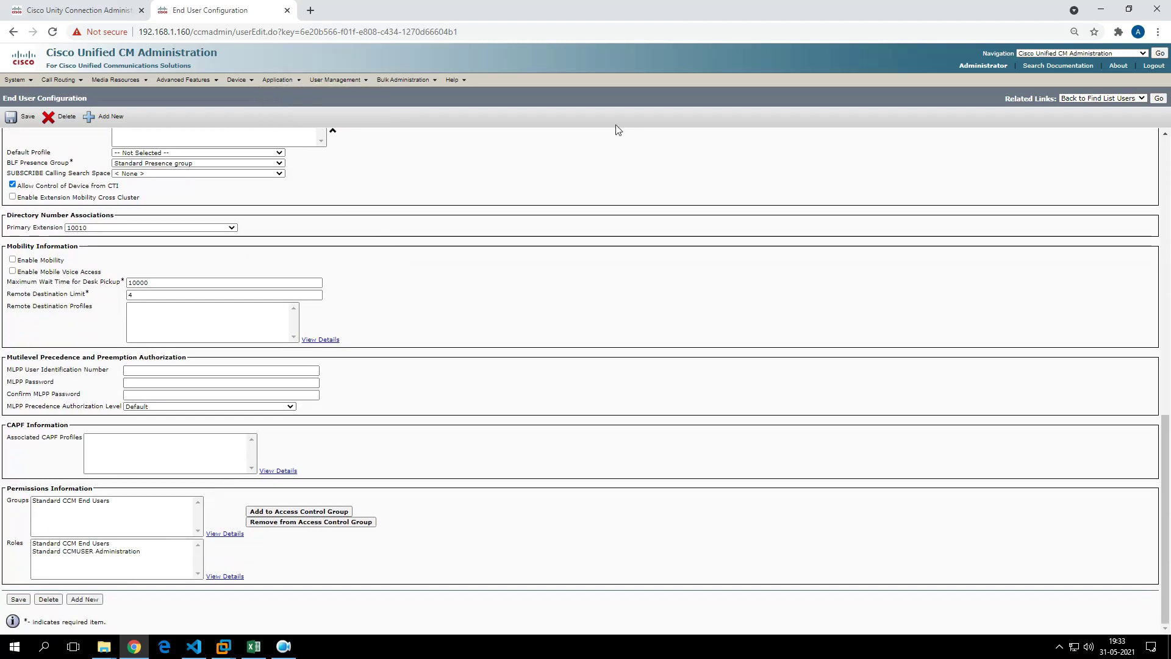
{"action": "mouse_move", "coordinate": [238, 81]}
{"action": "left_click", "coordinate": [248, 132]}
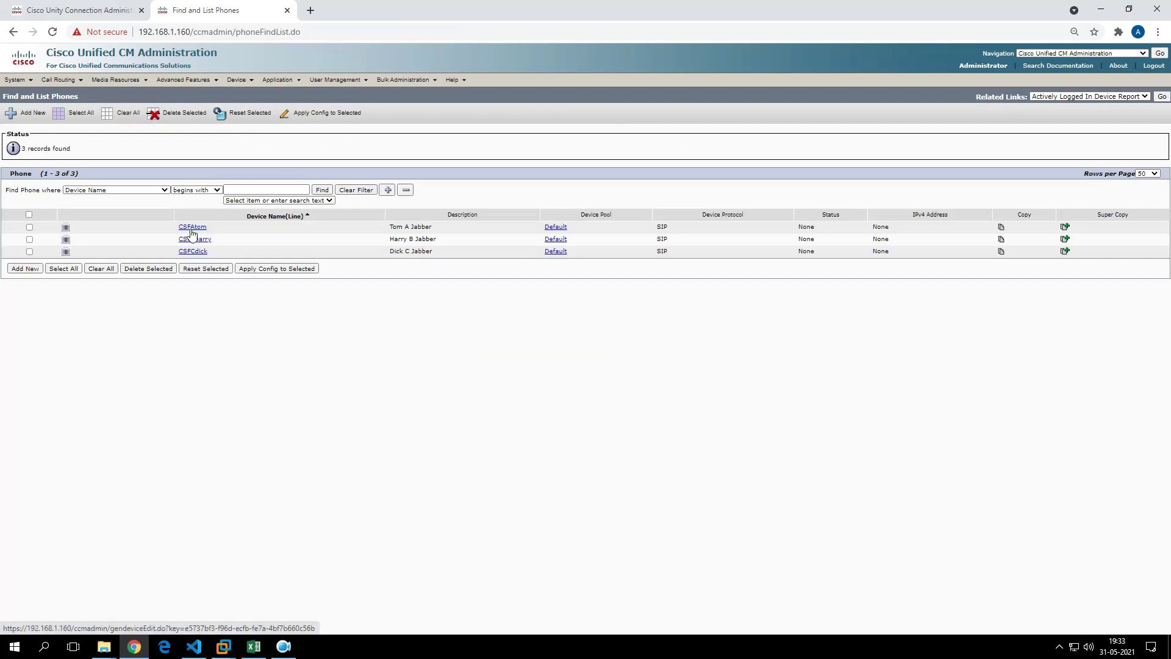
- Open the first Jabber phone, CSFAtom, and its Line [1] directory number 10010
{"action": "left_click", "coordinate": [192, 228]}
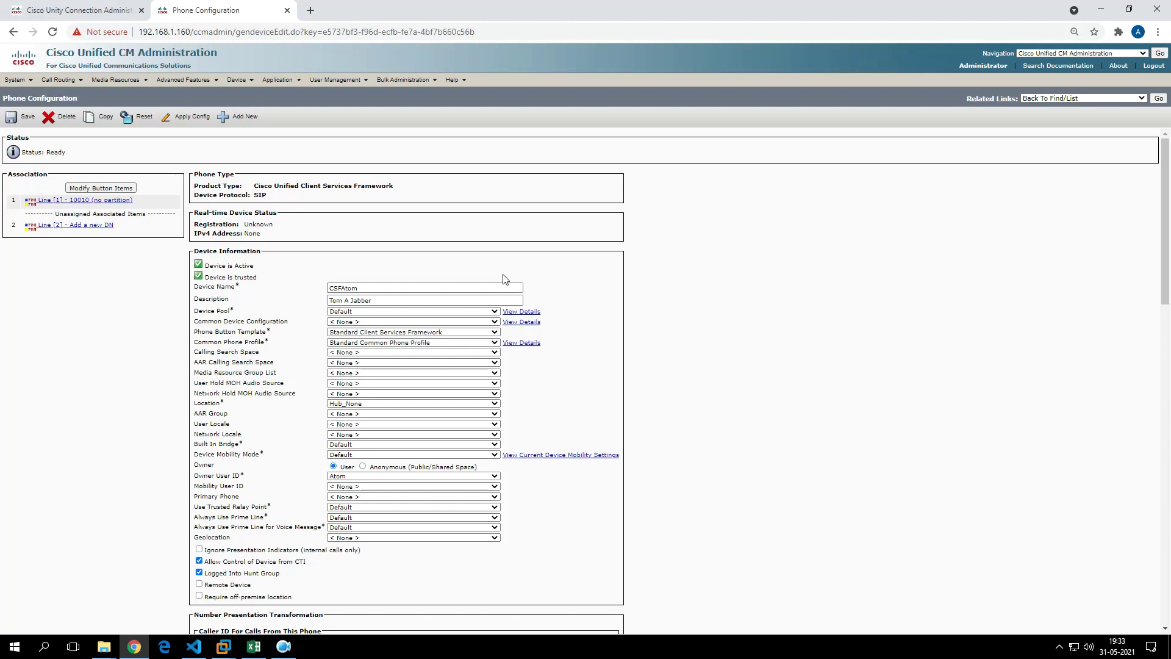
{"action": "scroll", "coordinate": [504, 278], "scroll_direction": "down", "scroll_amount": 2}
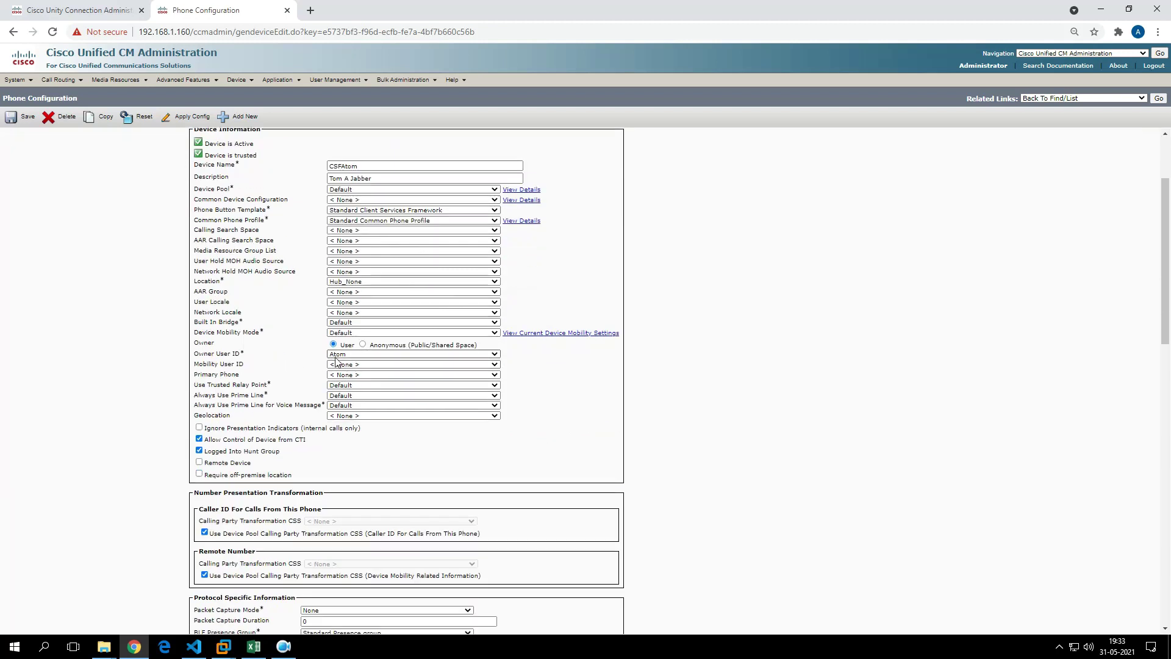
{"action": "scroll", "coordinate": [336, 362], "scroll_direction": "up", "scroll_amount": 2}
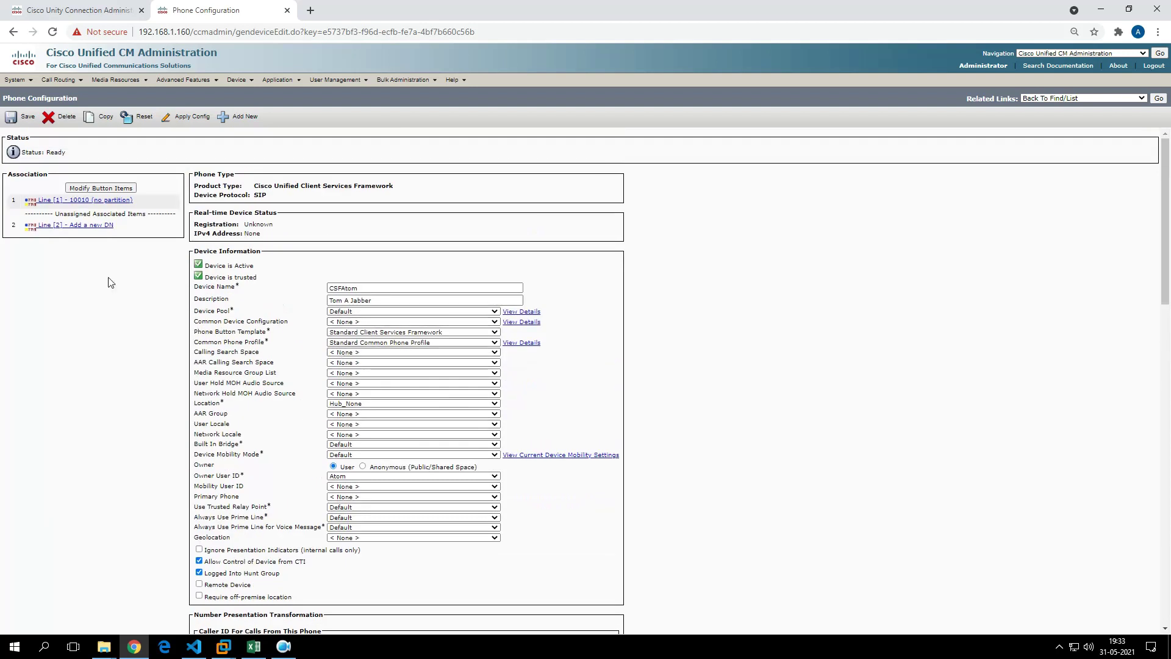
{"action": "left_click", "coordinate": [64, 201]}
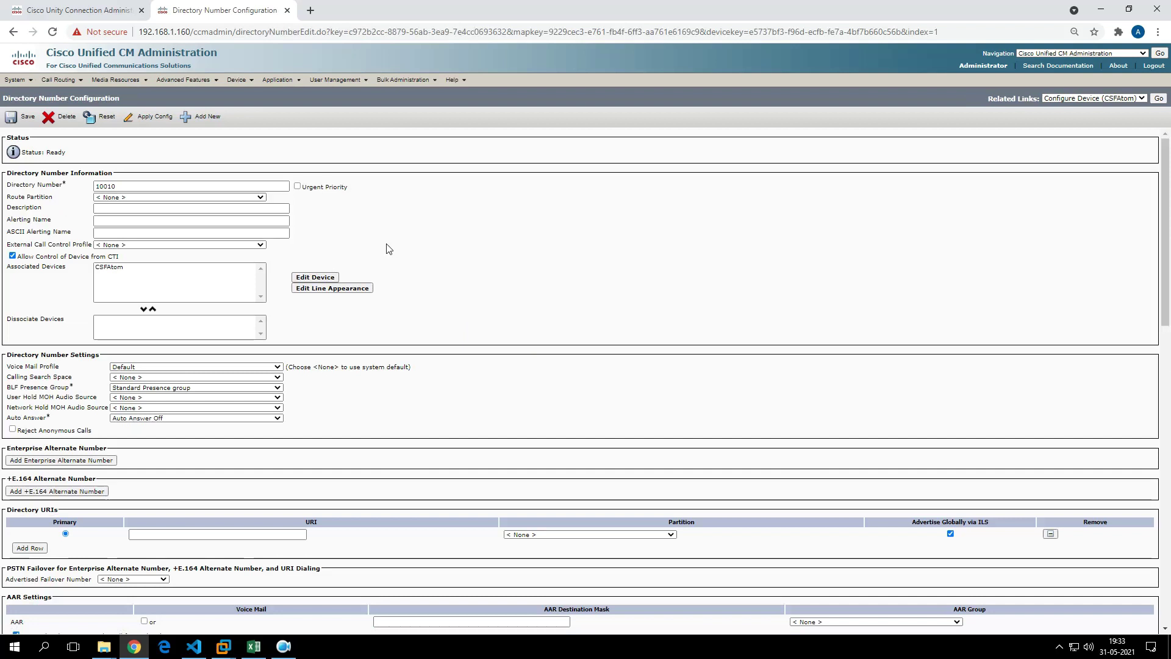
- Look through directory number 10010's configuration settings on device CSFAtom
{"action": "scroll", "coordinate": [386, 249], "scroll_direction": "down", "scroll_amount": 2}
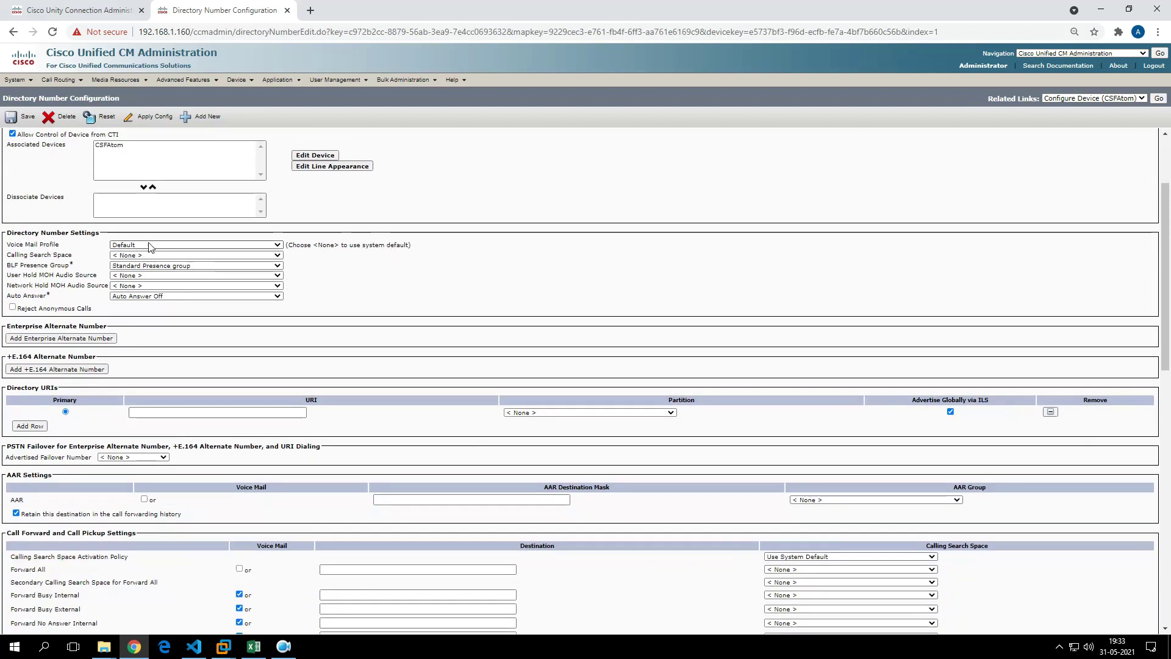
{"action": "scroll", "coordinate": [349, 268], "scroll_direction": "down", "scroll_amount": 3}
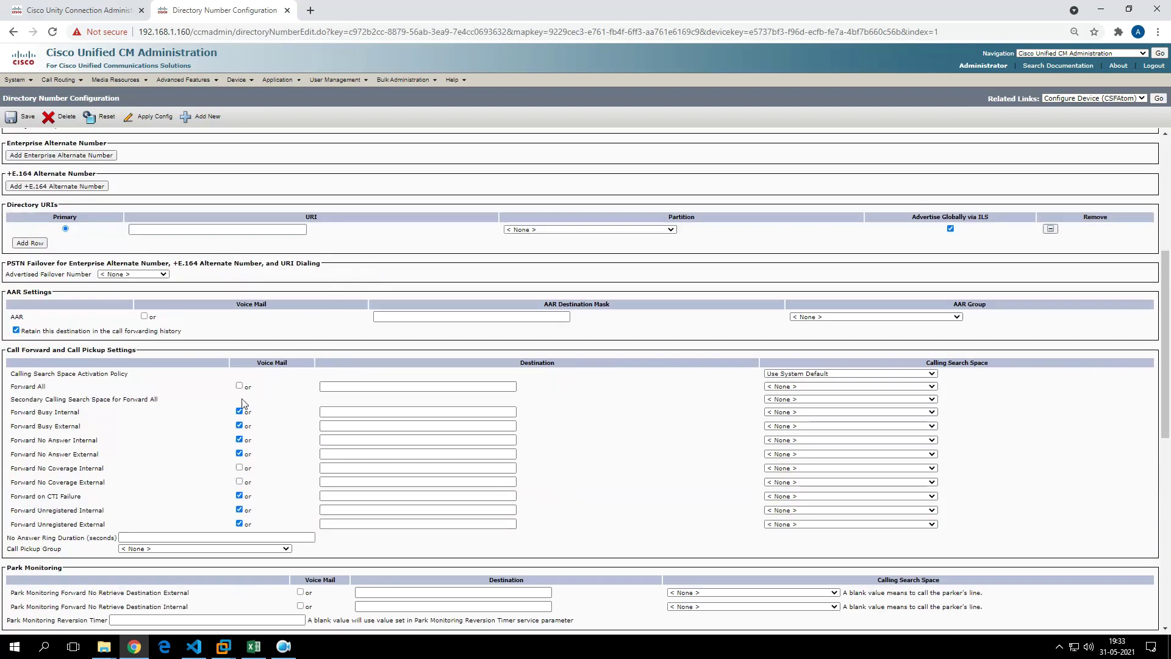
{"action": "scroll", "coordinate": [287, 436], "scroll_direction": "down", "scroll_amount": 4}
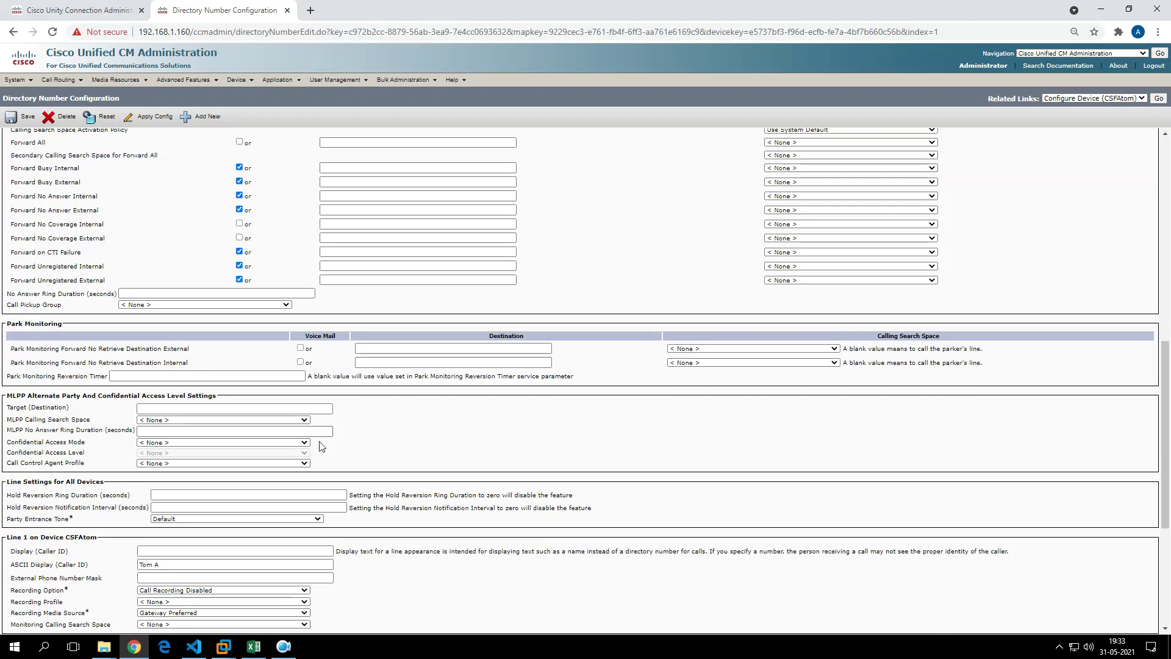
{"action": "scroll", "coordinate": [340, 455], "scroll_direction": "down", "scroll_amount": 2}
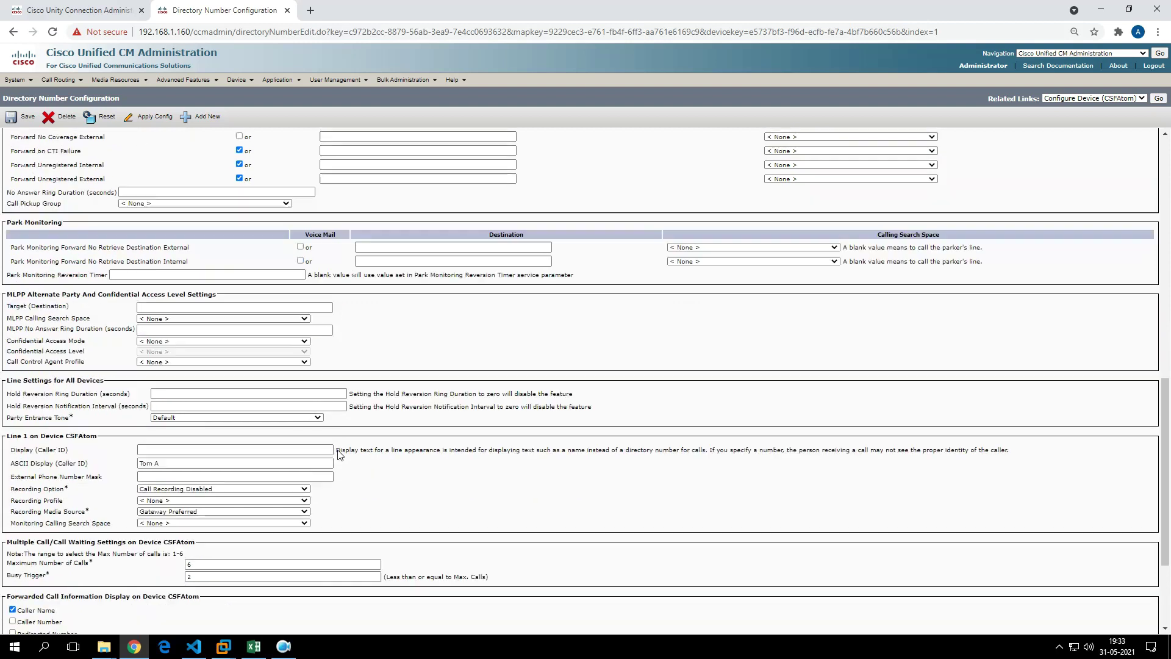
{"action": "scroll", "coordinate": [339, 454], "scroll_direction": "down", "scroll_amount": 1}
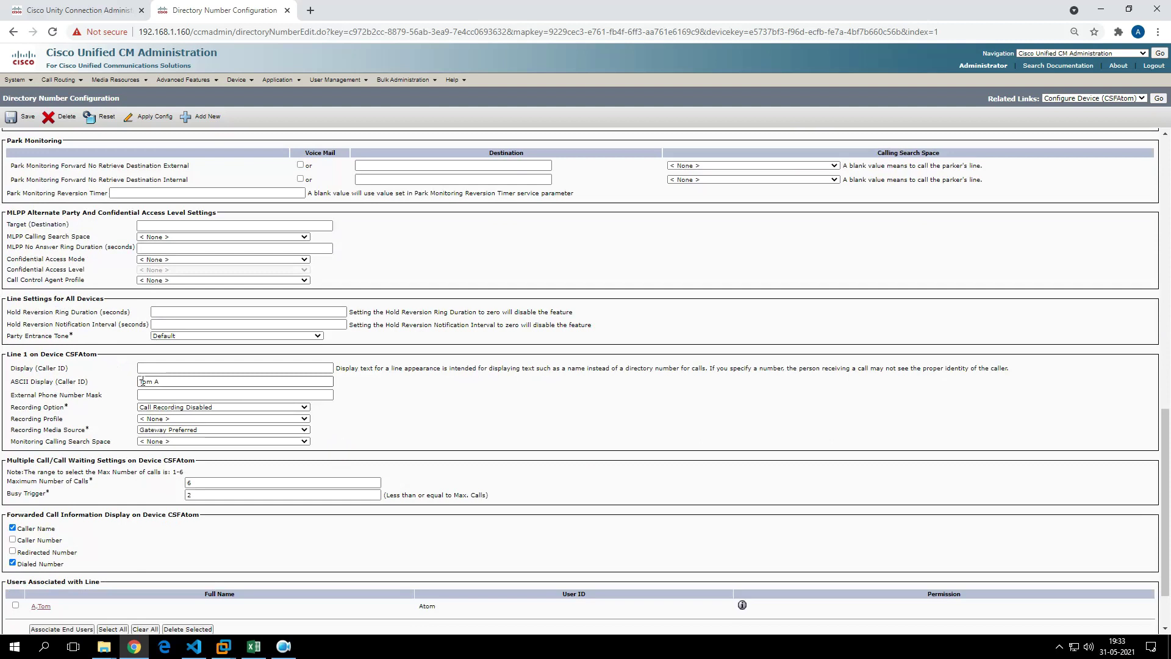
{"action": "scroll", "coordinate": [155, 395], "scroll_direction": "up", "scroll_amount": 5}
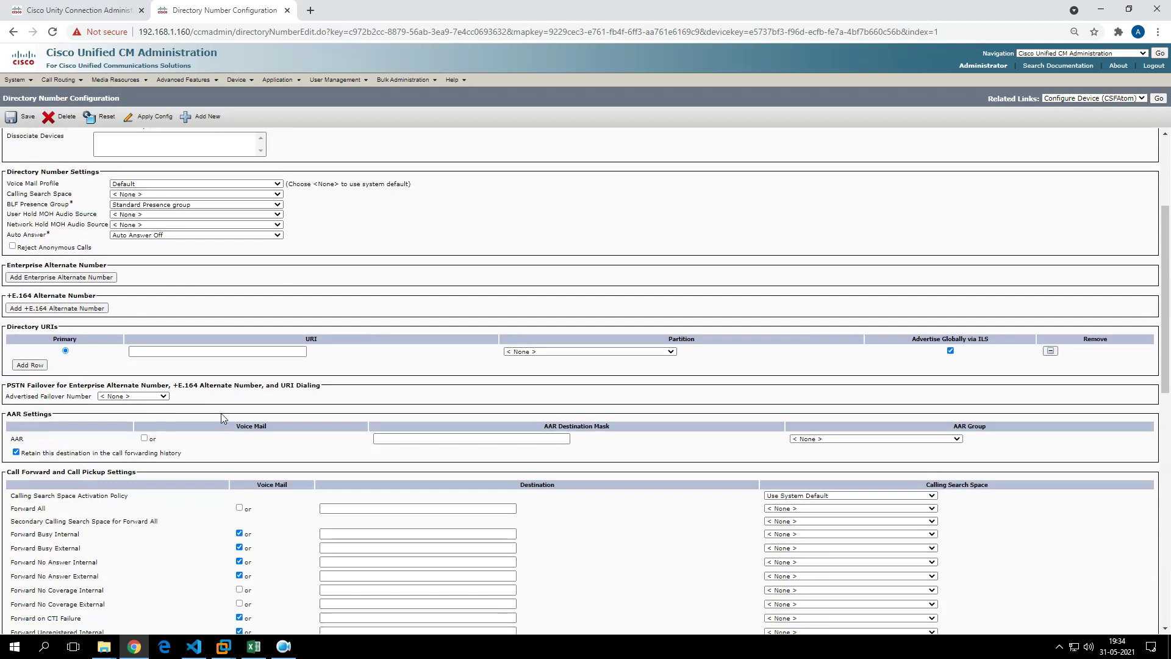
{"action": "scroll", "coordinate": [222, 419], "scroll_direction": "down", "scroll_amount": 10}
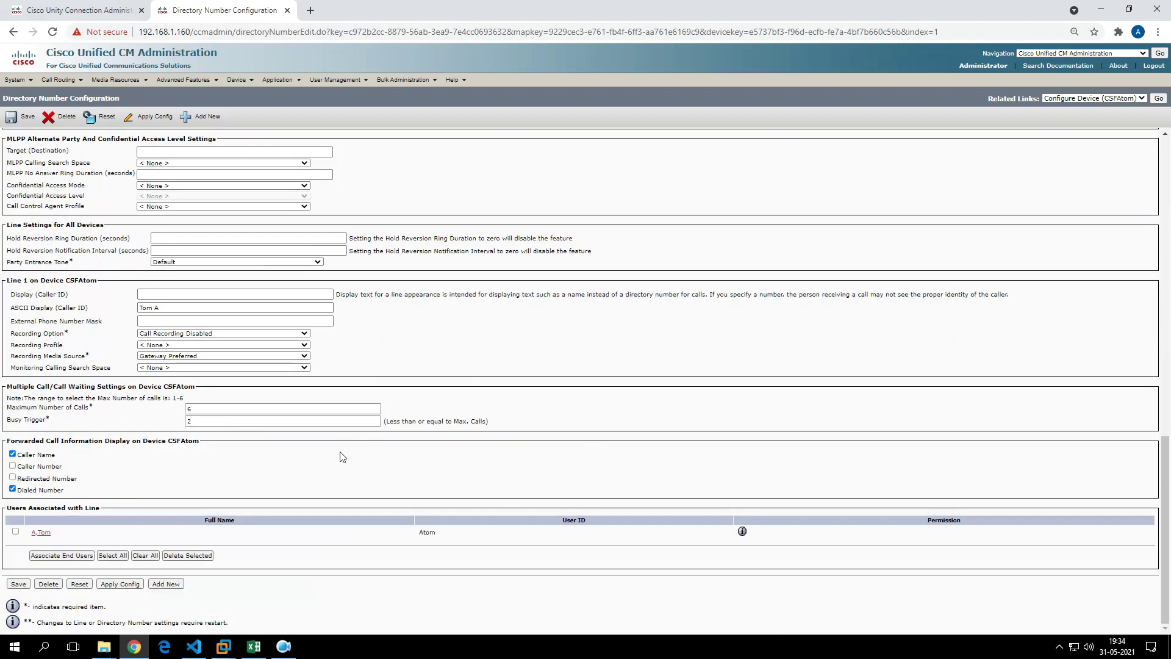
{"action": "scroll", "coordinate": [342, 457], "scroll_direction": "up", "scroll_amount": 10}
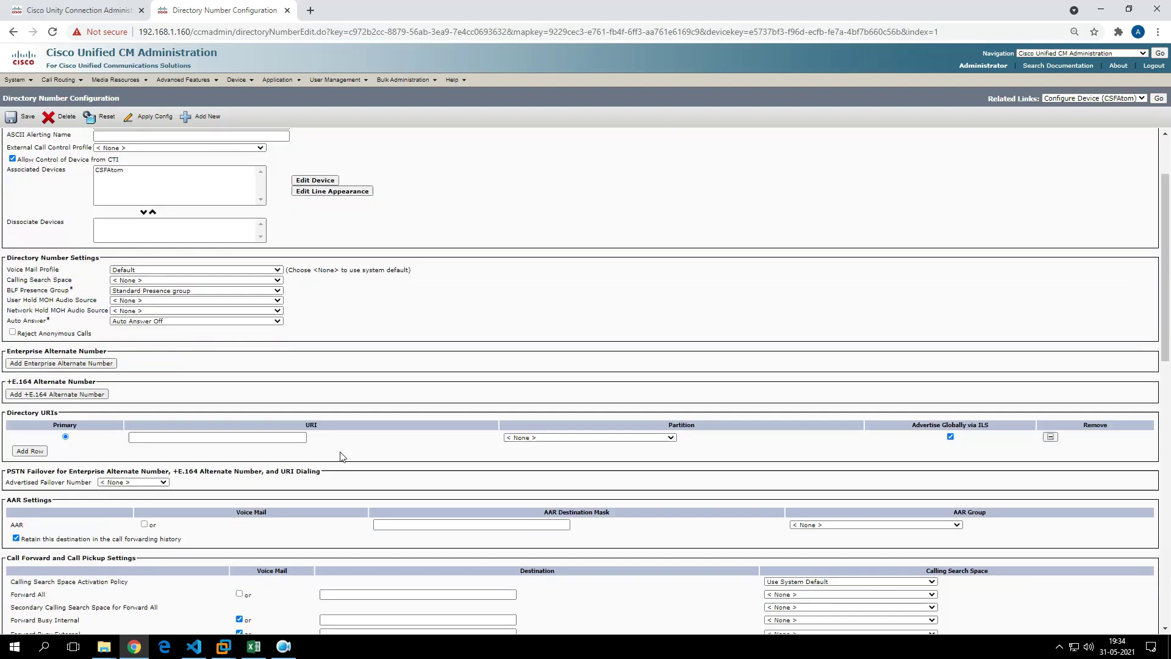
{"action": "mouse_move", "coordinate": [237, 80]}
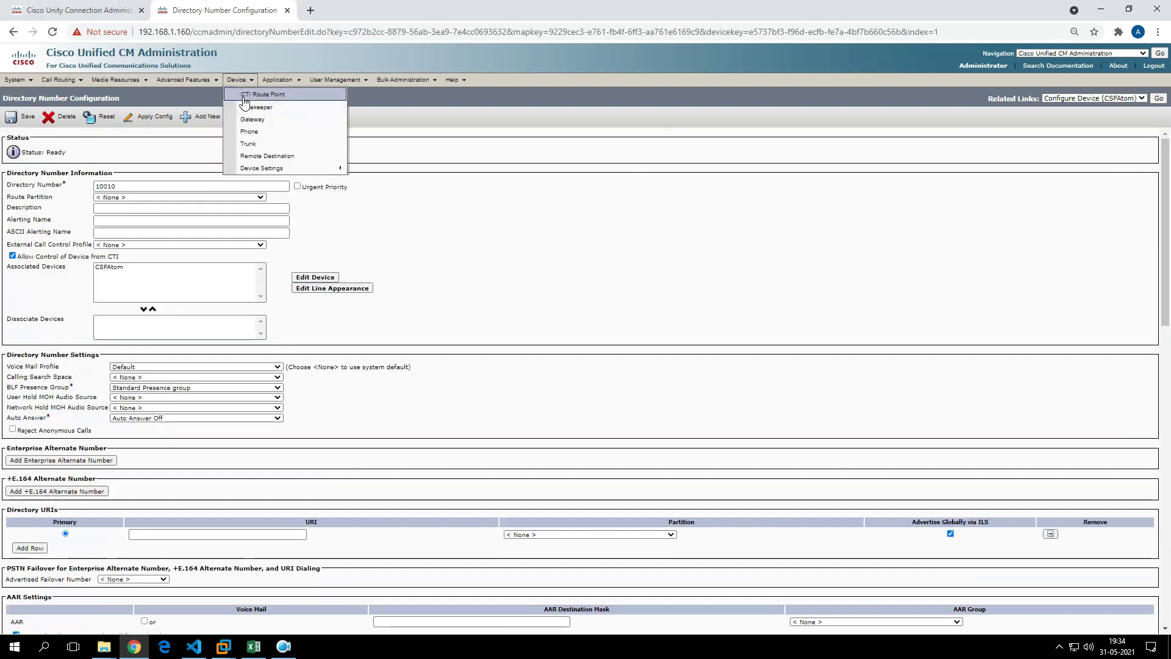
- Review line 10011 on the second Jabber phone, then return to Unity Connection's user list
{"action": "left_click", "coordinate": [249, 133]}
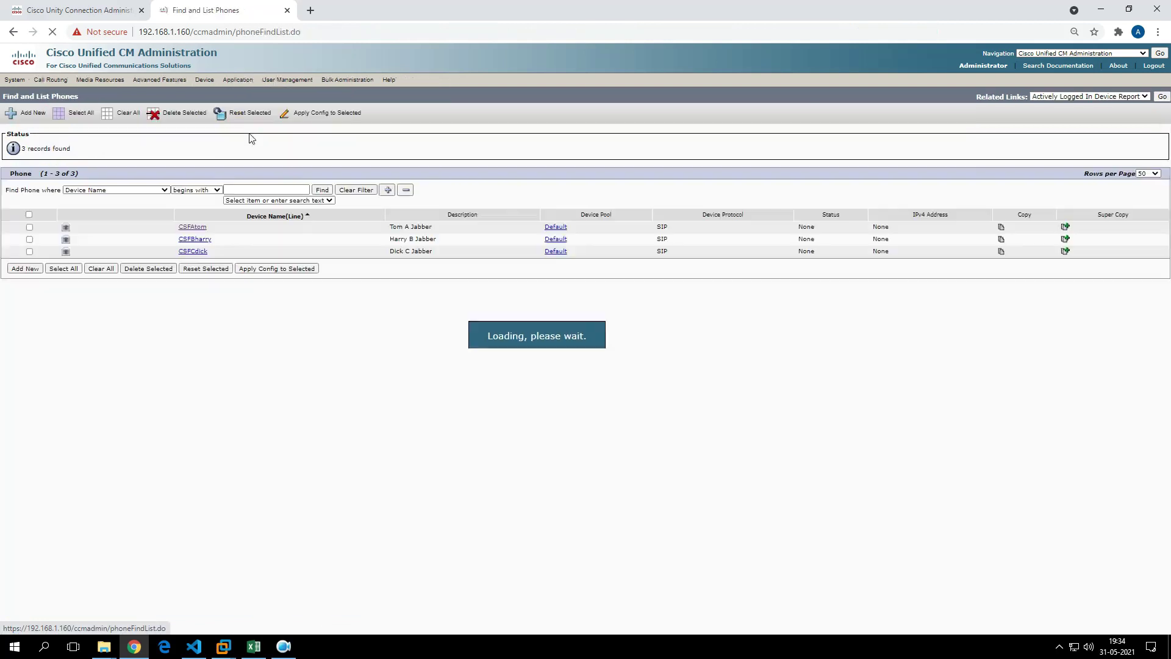
{"action": "left_click", "coordinate": [201, 240]}
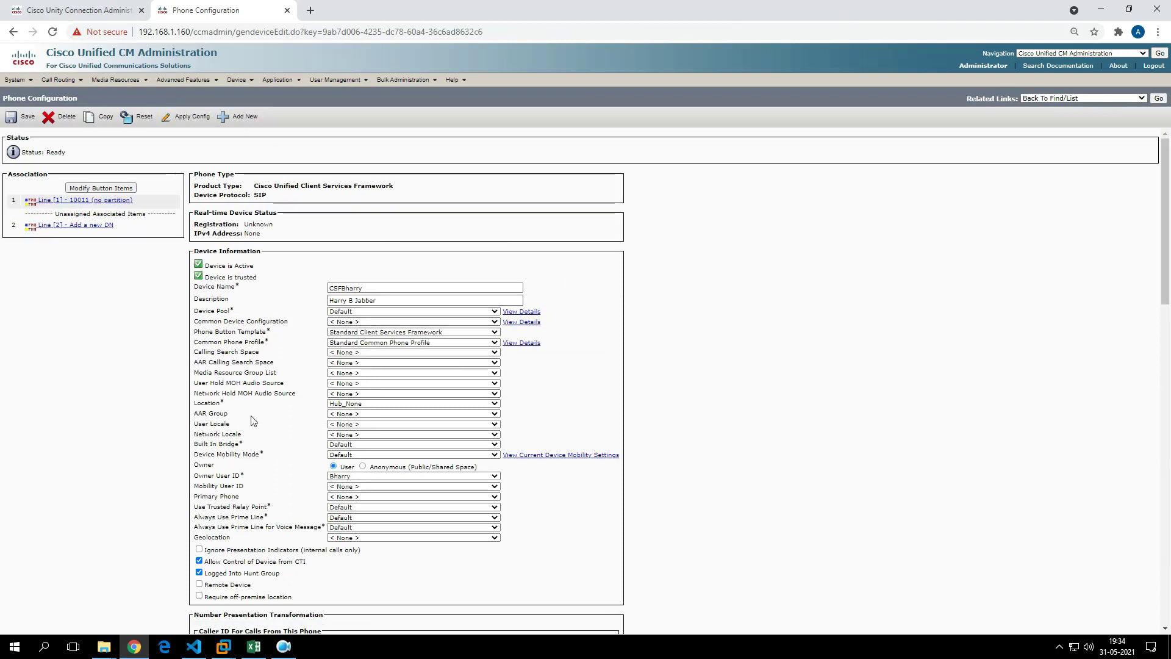
{"action": "left_click", "coordinate": [93, 203]}
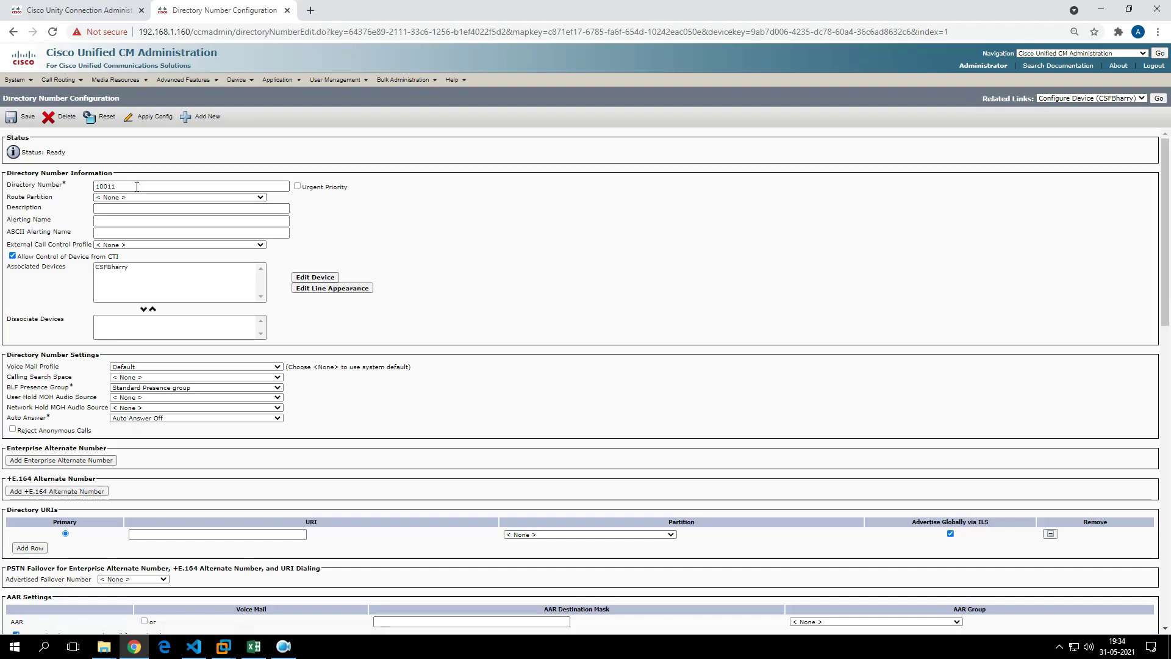
{"action": "scroll", "coordinate": [183, 390], "scroll_direction": "down", "scroll_amount": 5}
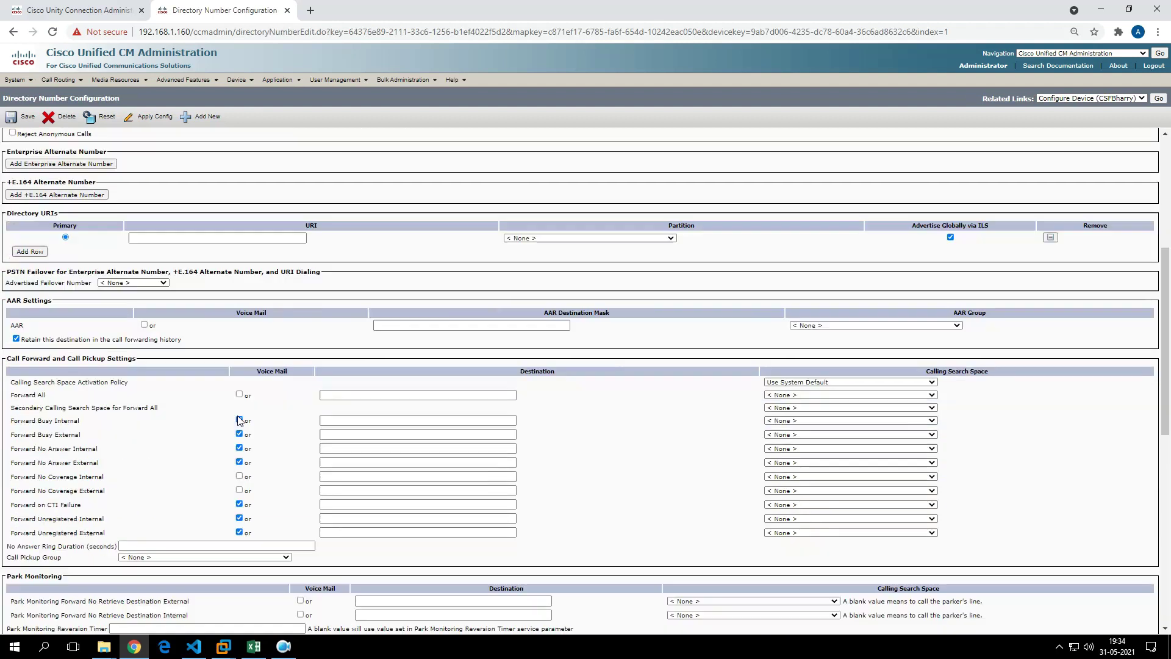
{"action": "scroll", "coordinate": [239, 420], "scroll_direction": "down", "scroll_amount": 6}
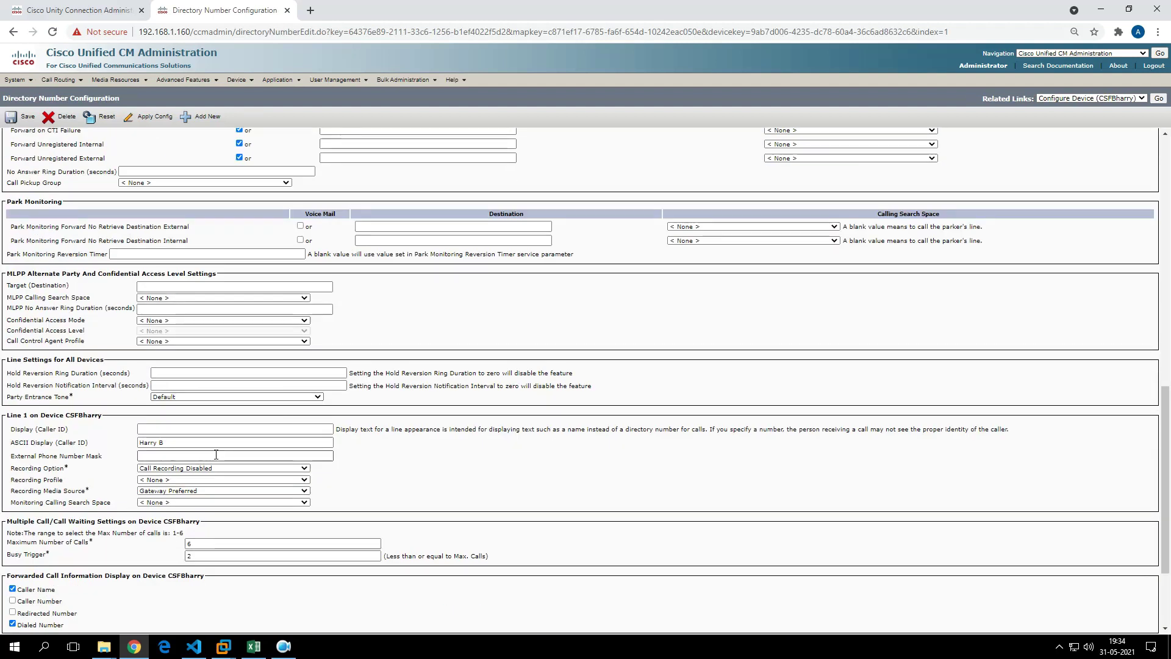
{"action": "scroll", "coordinate": [263, 506], "scroll_direction": "down", "scroll_amount": 3}
{"action": "scroll", "coordinate": [306, 489], "scroll_direction": "up", "scroll_amount": 11}
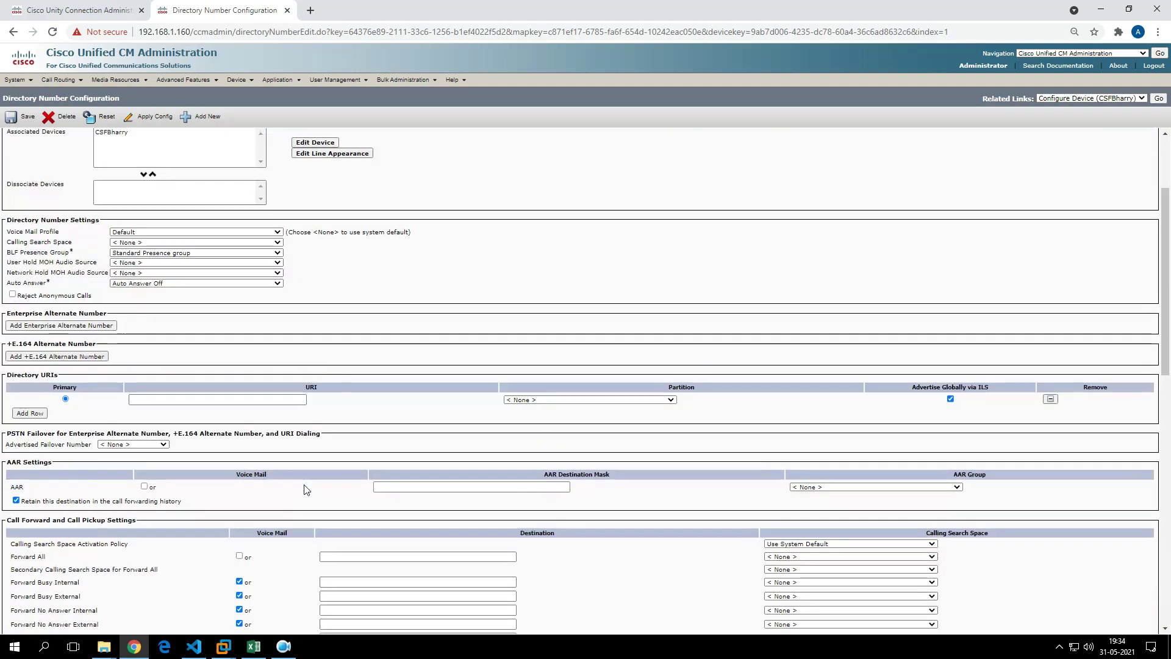
{"action": "scroll", "coordinate": [306, 489], "scroll_direction": "up", "scroll_amount": 3}
{"action": "left_click", "coordinate": [79, 10]}
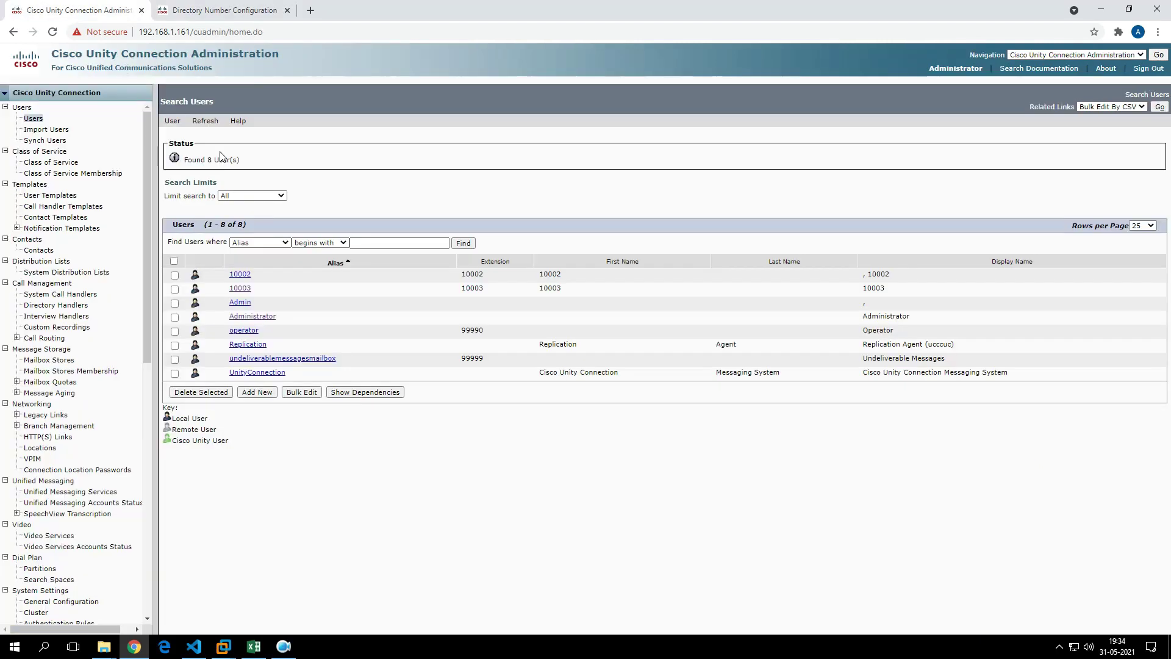
- Refresh Search Users to 11 users and highlight the new extensions 10010–10012
{"action": "left_click", "coordinate": [463, 243]}
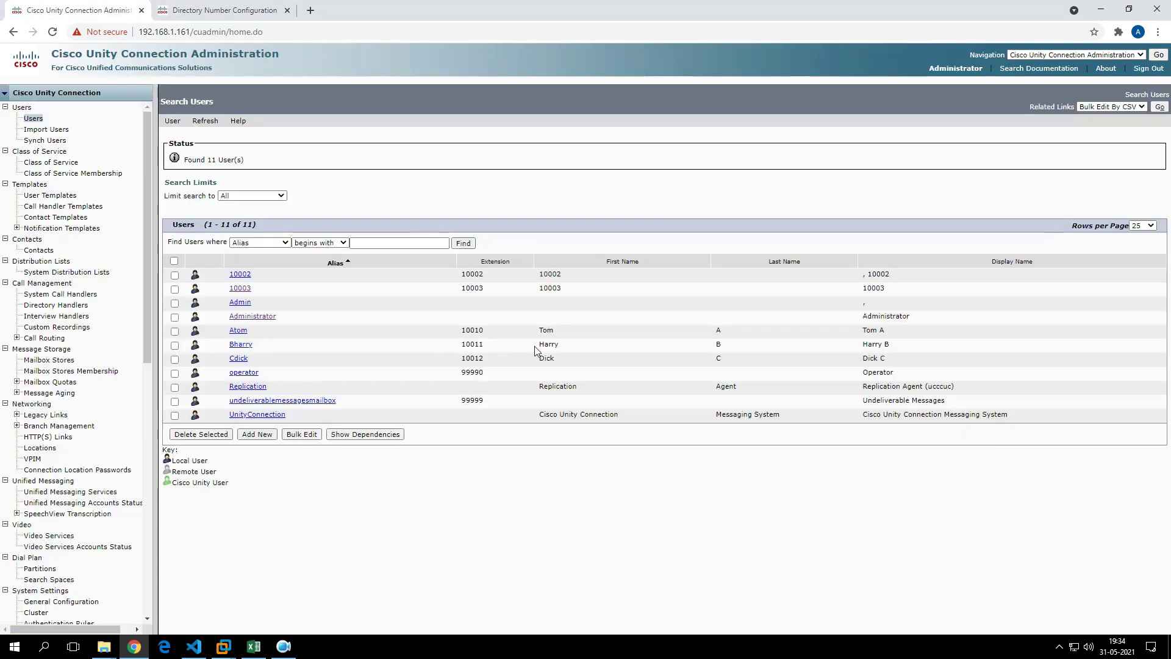
{"action": "left_click_drag", "start_coordinate": [458, 328], "coordinate": [590, 367]}
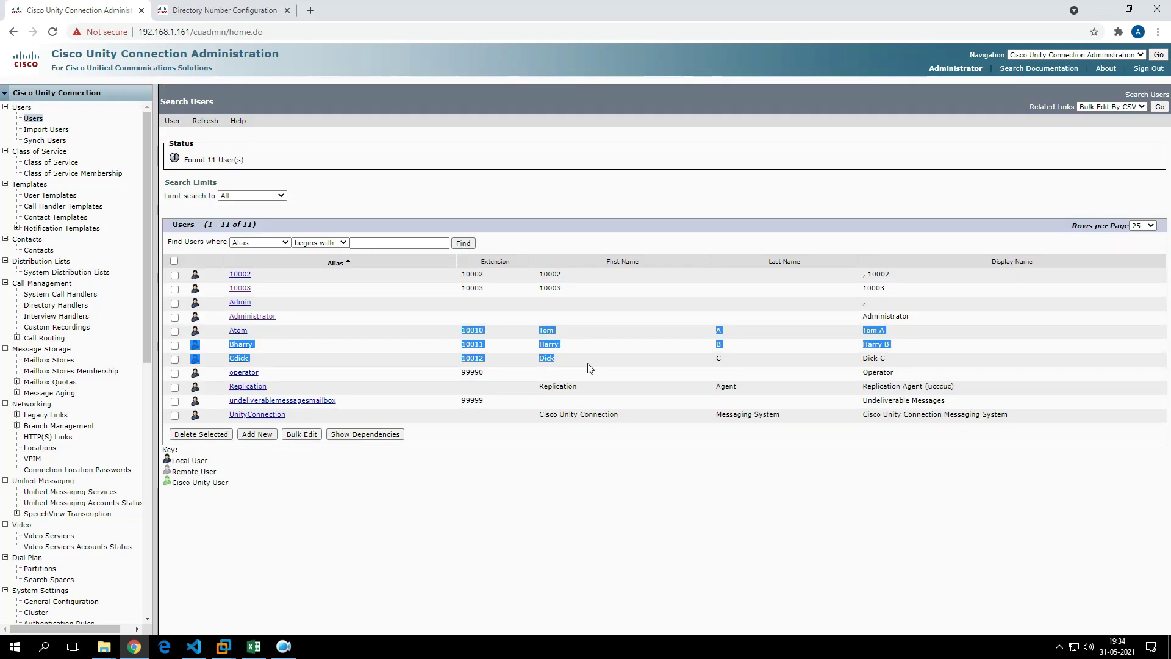
- Open Edit User Basics for the extension 10010 user and review its Voice Mail User COS and uccuc partition
{"action": "left_click", "coordinate": [238, 331]}
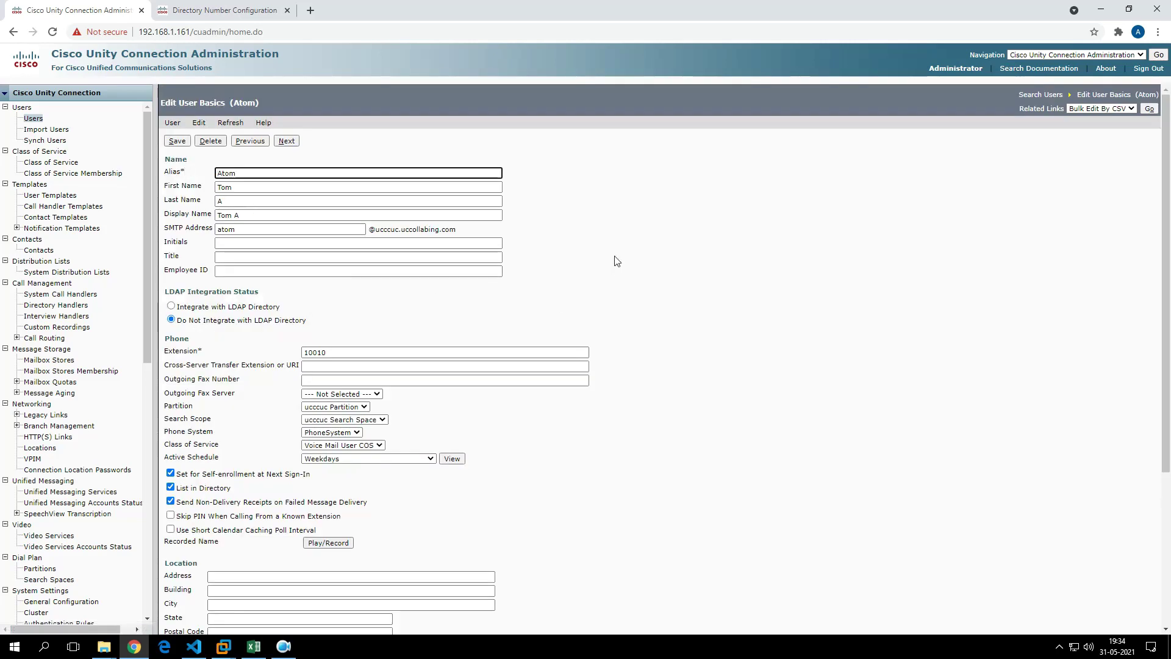
{"action": "left_click", "coordinate": [644, 245]}
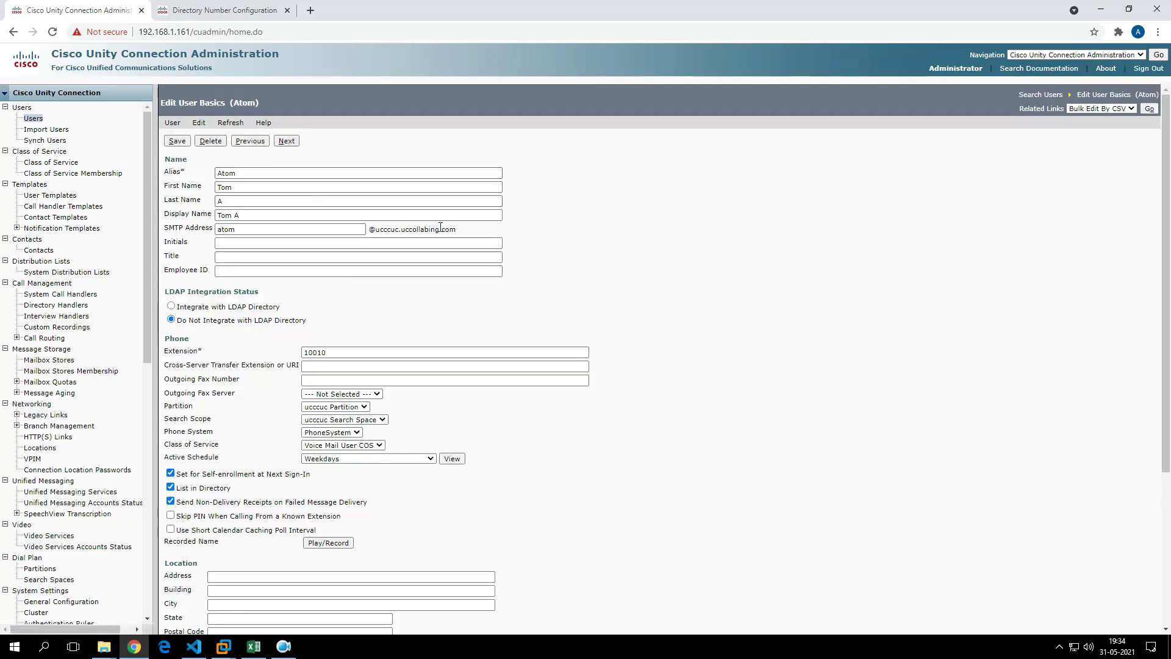
{"action": "left_click", "coordinate": [268, 242]}
{"action": "scroll", "coordinate": [488, 317], "scroll_direction": "down", "scroll_amount": 3}
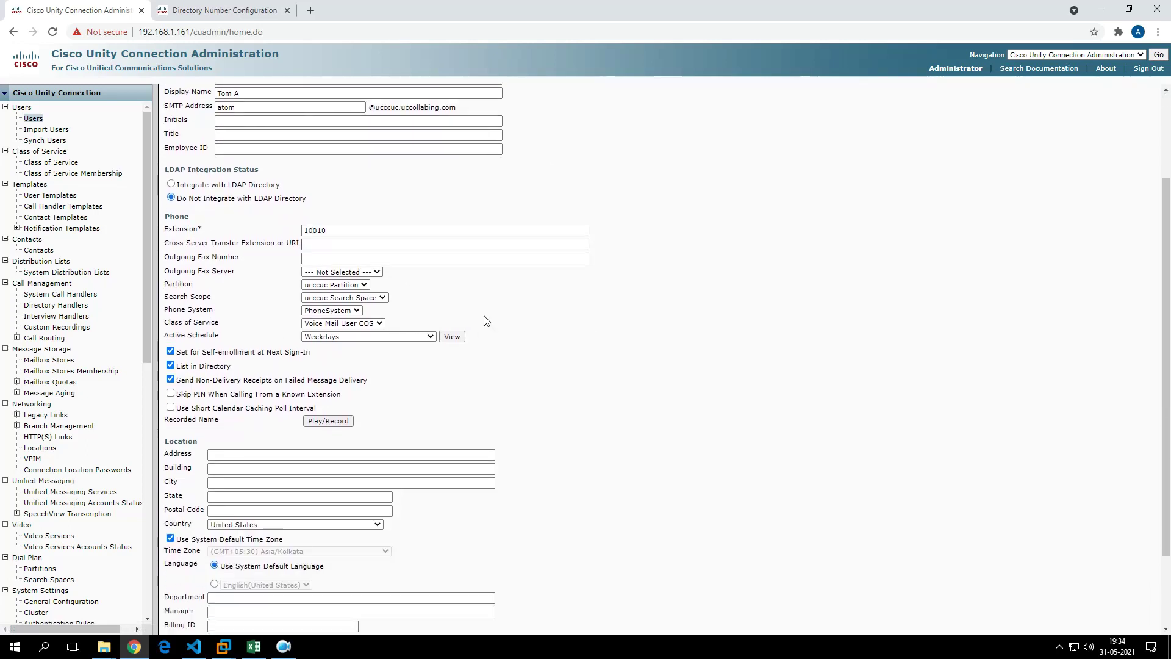
{"action": "scroll", "coordinate": [488, 314], "scroll_direction": "down", "scroll_amount": 1}
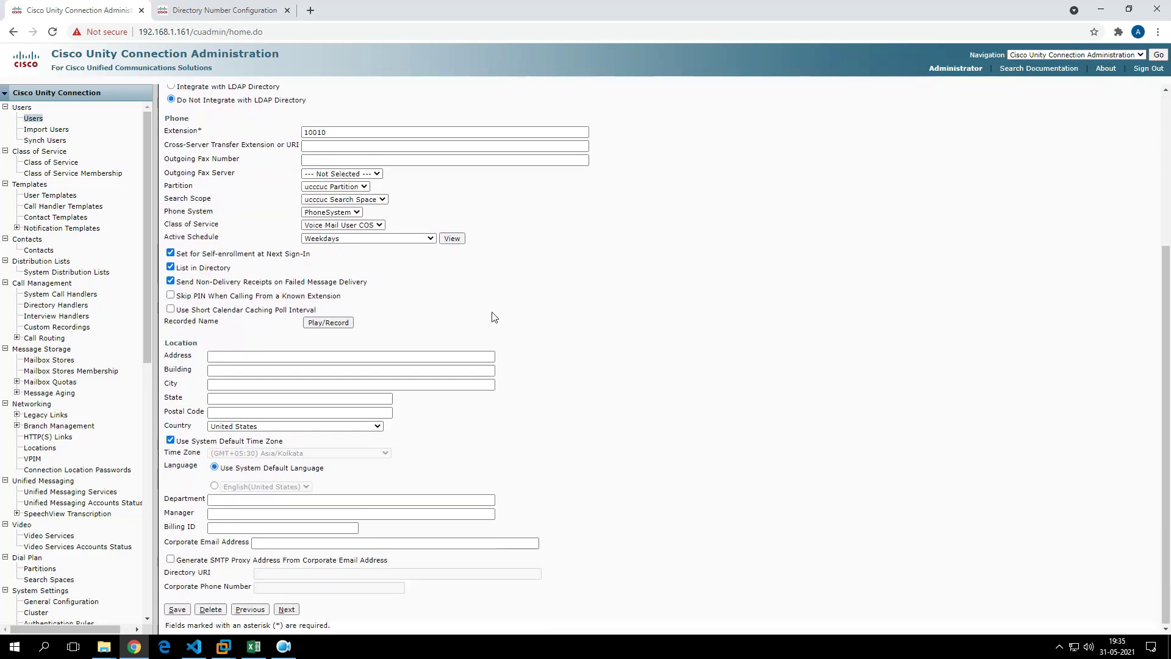
{"action": "scroll", "coordinate": [488, 314], "scroll_direction": "up", "scroll_amount": 4}
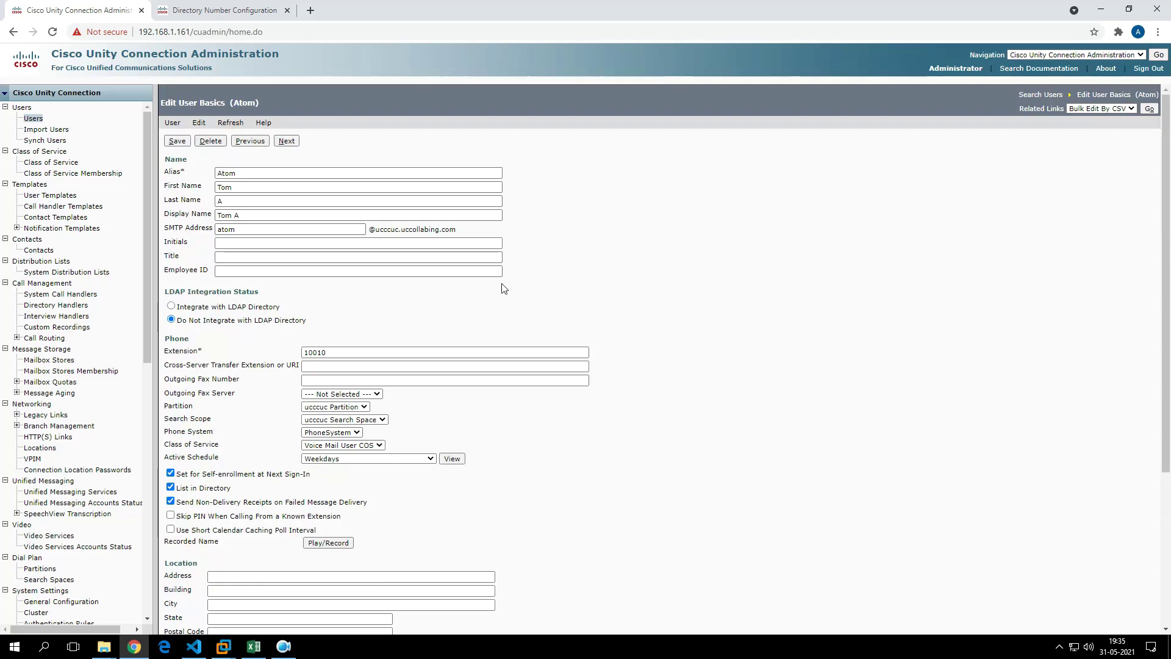